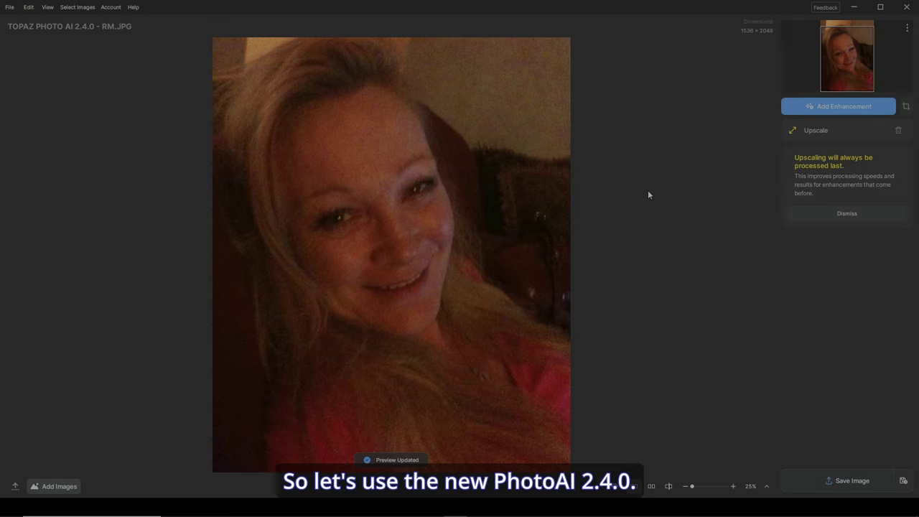
- Check the installed program version in the About information and close it
{"action": "left_click", "coordinate": [136, 8]}
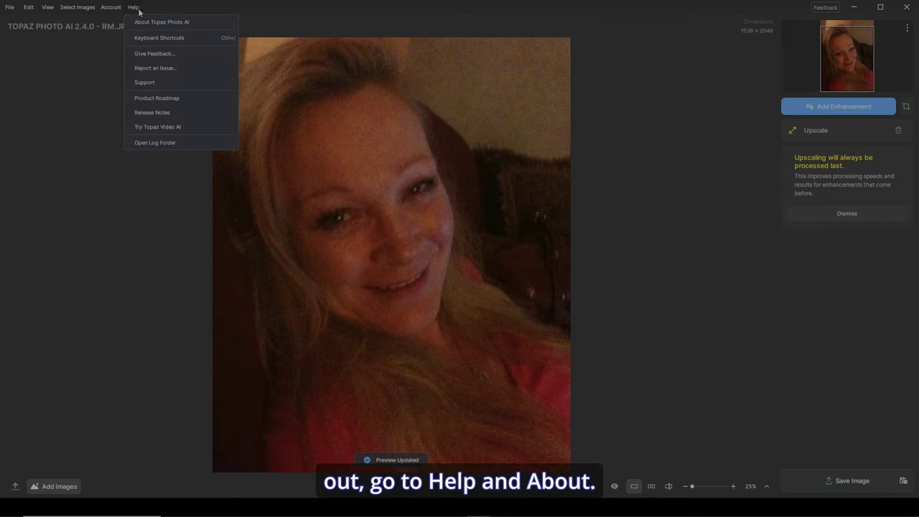
{"action": "left_click", "coordinate": [157, 22]}
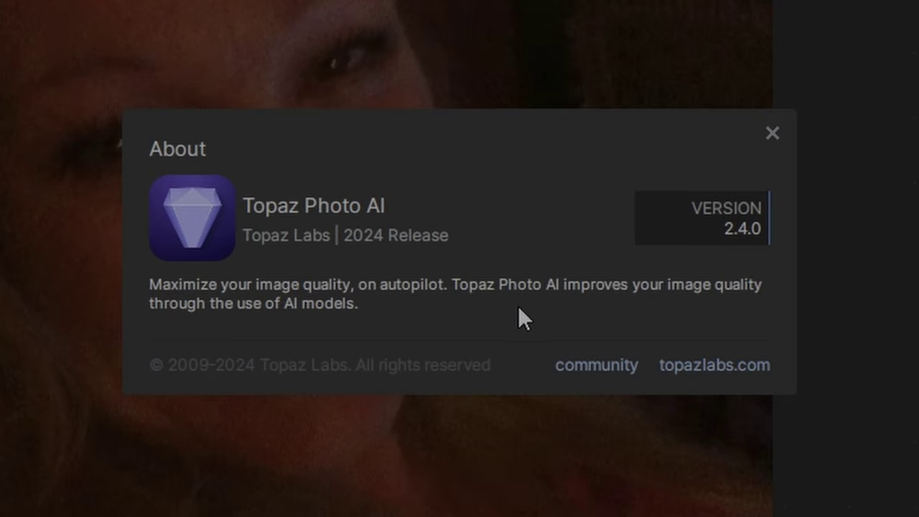
{"action": "left_click", "coordinate": [774, 141]}
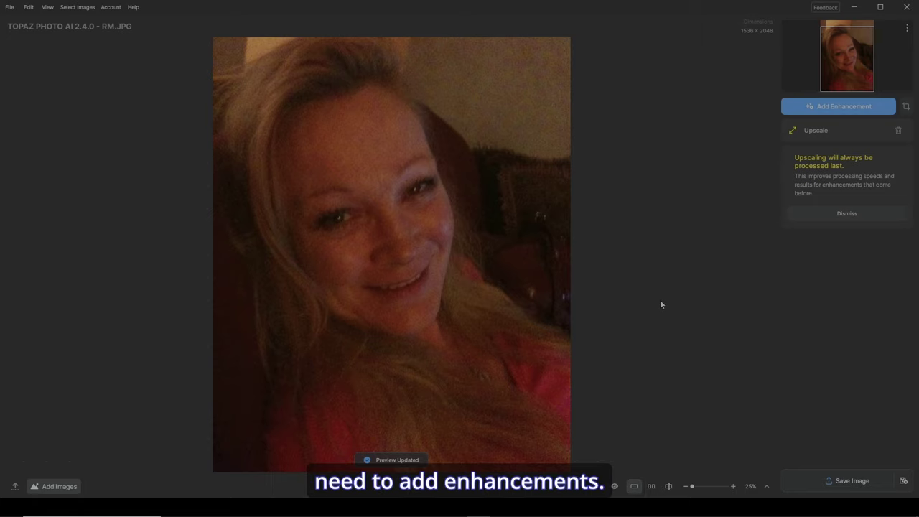
- Add a Remove Noise enhancement using the Strong AI model, check its selection mask, and finish it
{"action": "left_click", "coordinate": [827, 108]}
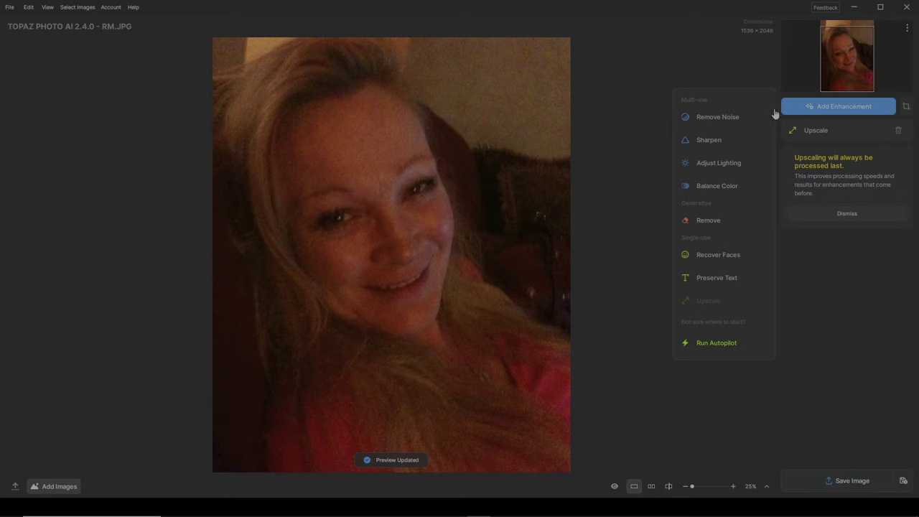
{"action": "left_click", "coordinate": [724, 119]}
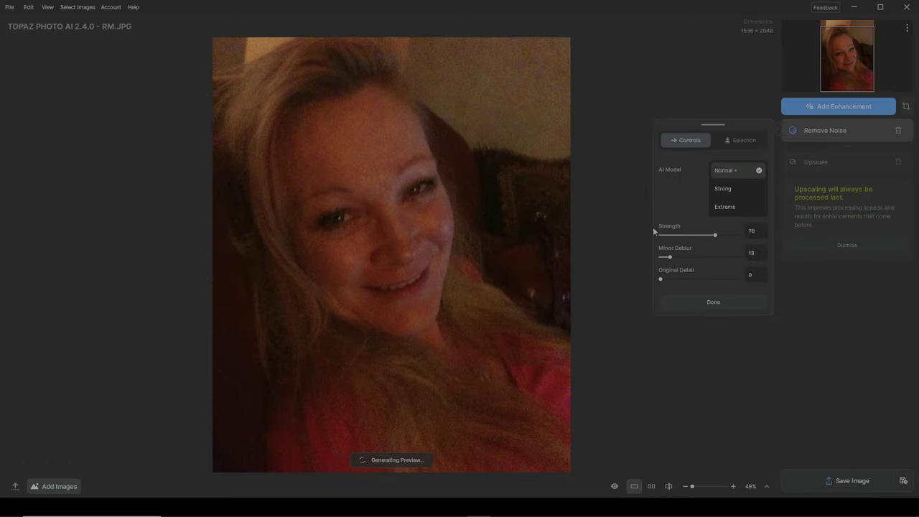
{"action": "left_click", "coordinate": [734, 188]}
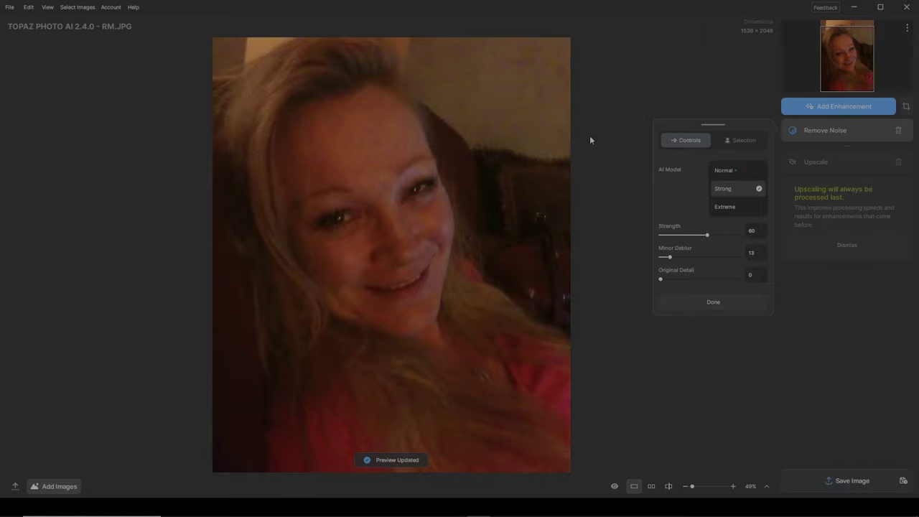
{"action": "left_click", "coordinate": [739, 143]}
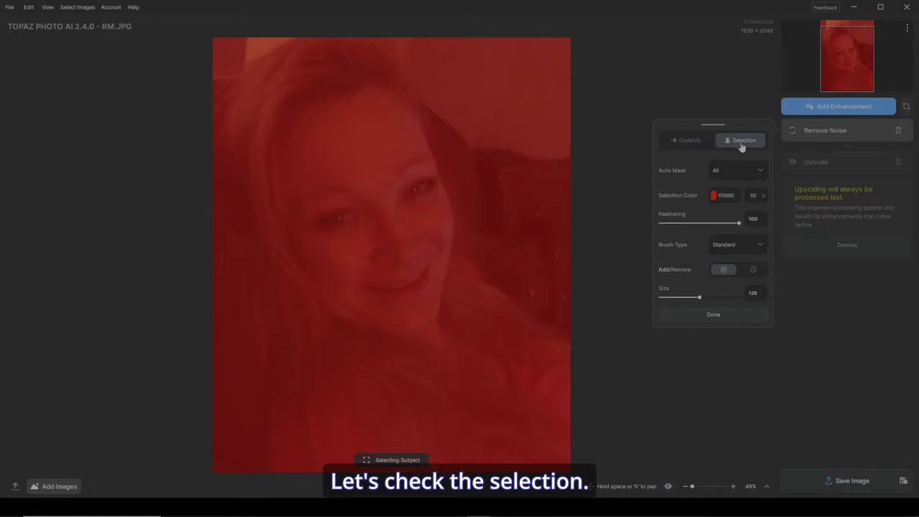
{"action": "left_click", "coordinate": [688, 142]}
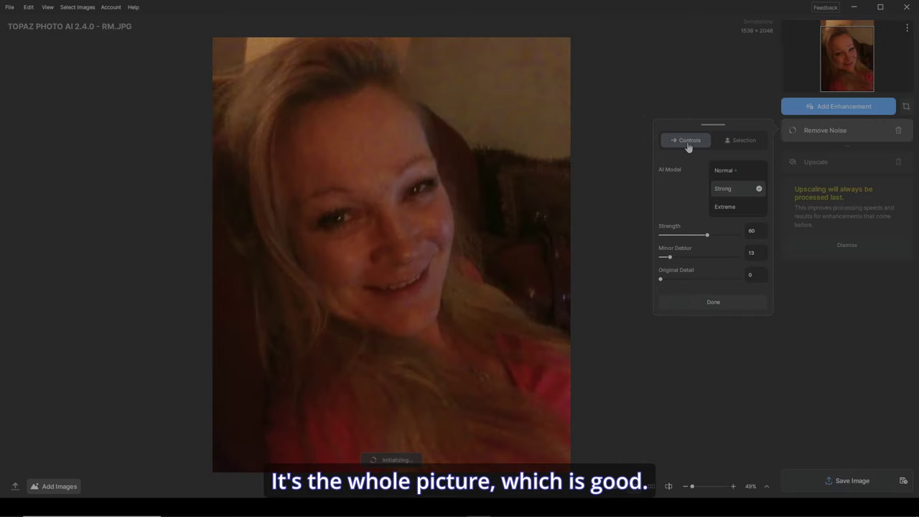
{"action": "left_click", "coordinate": [723, 304]}
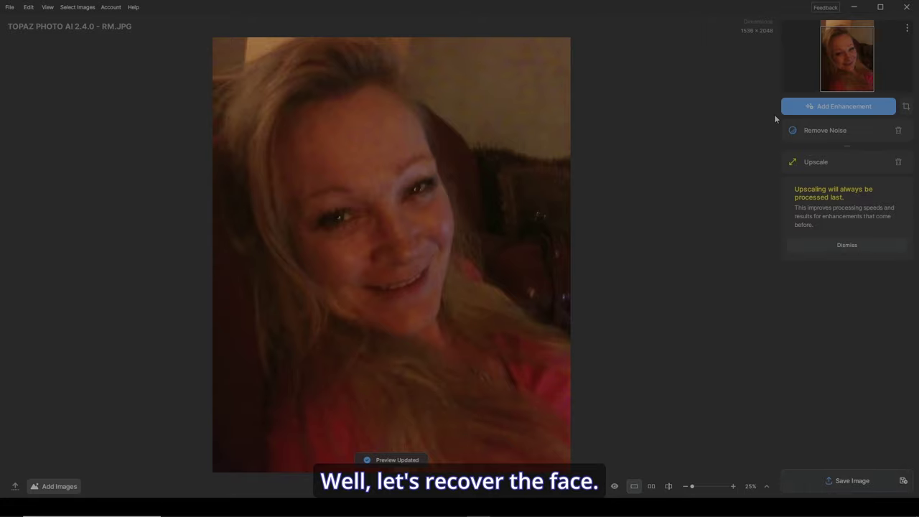
- Add a Recover Faces enhancement, include both overlapping face boxes in the selection, and finish it
{"action": "left_click", "coordinate": [818, 109]}
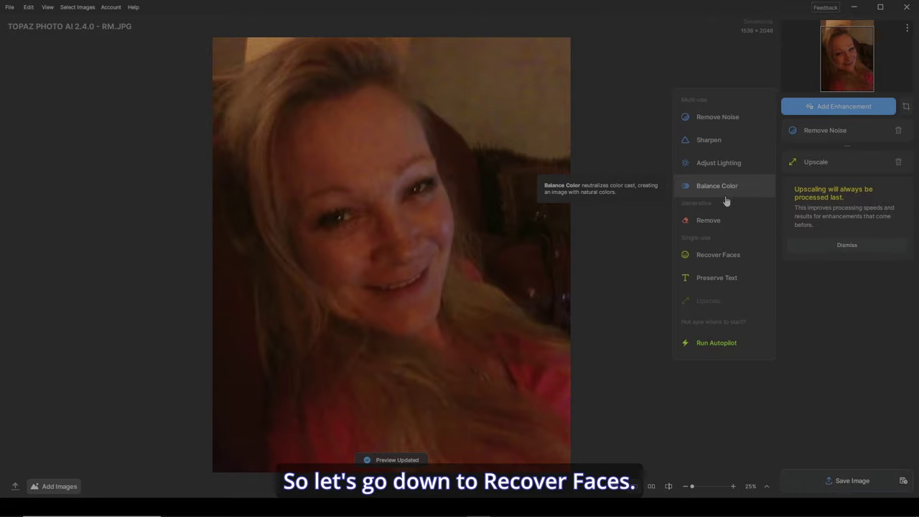
{"action": "left_click", "coordinate": [708, 255]}
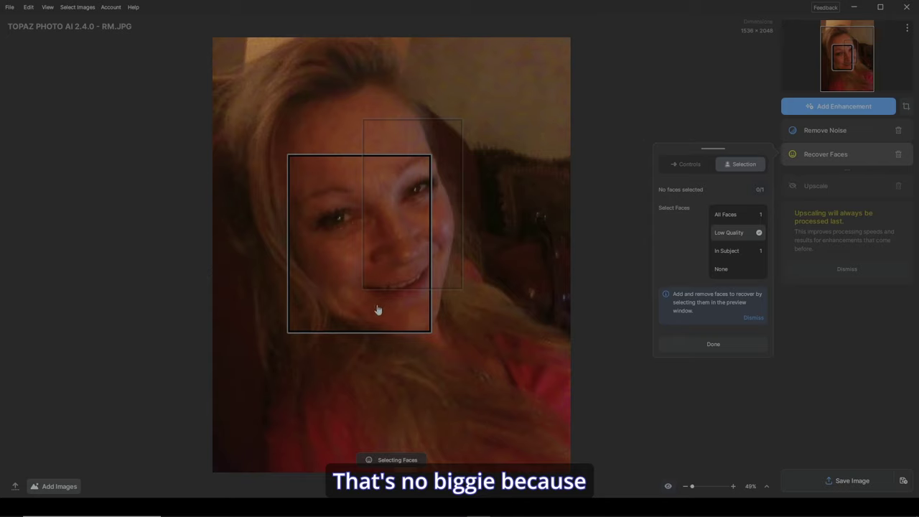
{"action": "left_click", "coordinate": [395, 279]}
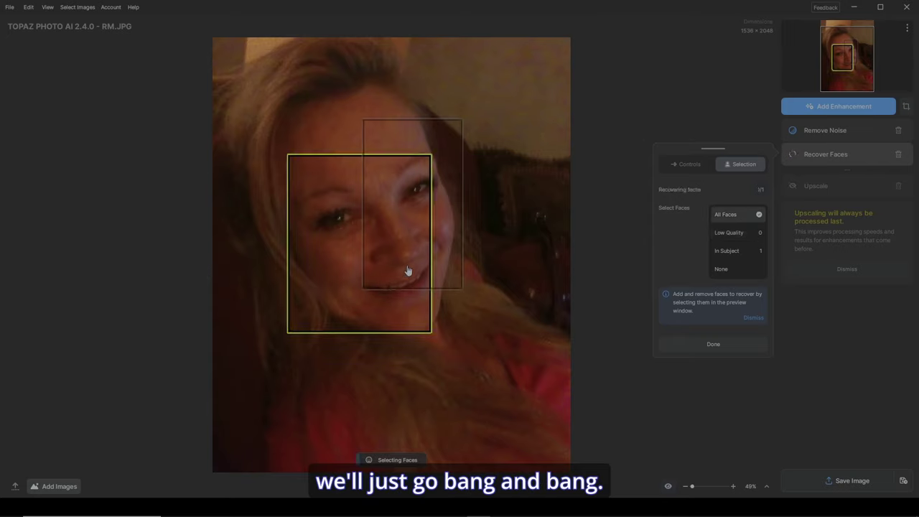
{"action": "left_click", "coordinate": [417, 271]}
{"action": "left_click", "coordinate": [686, 166]}
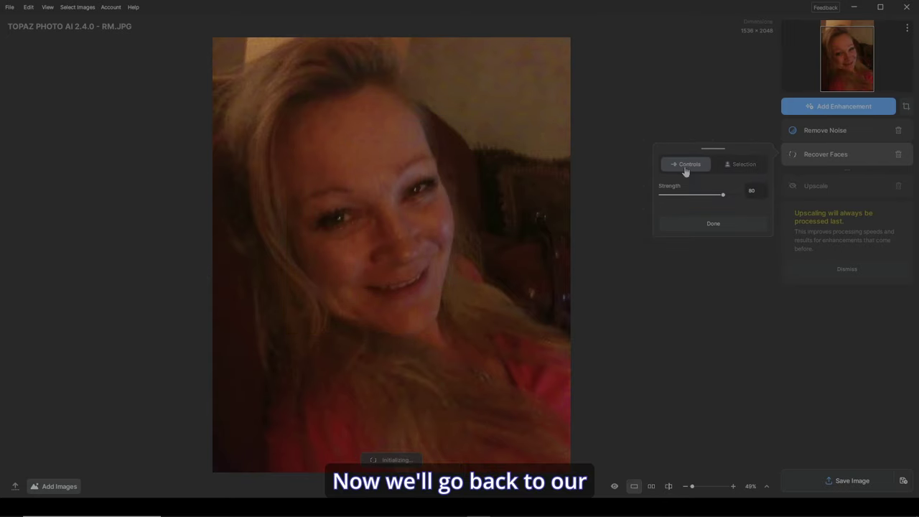
{"action": "left_click", "coordinate": [738, 166]}
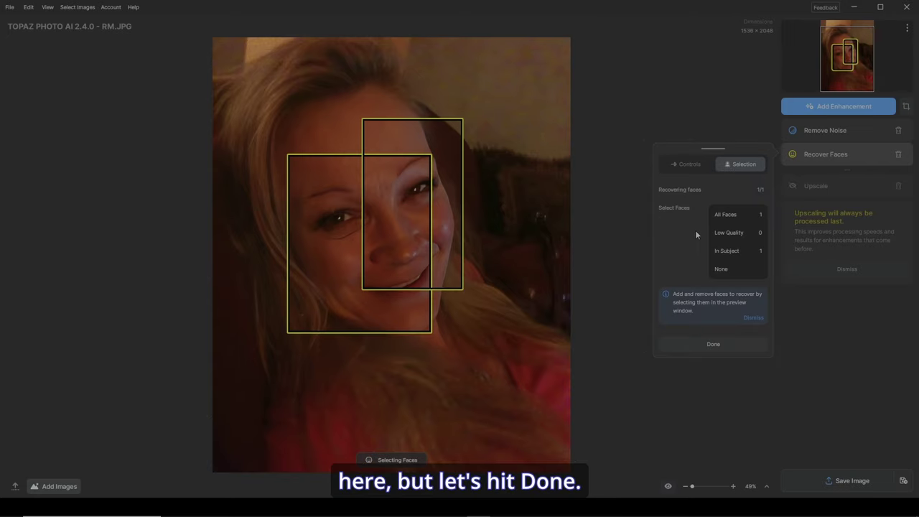
{"action": "left_click", "coordinate": [719, 346]}
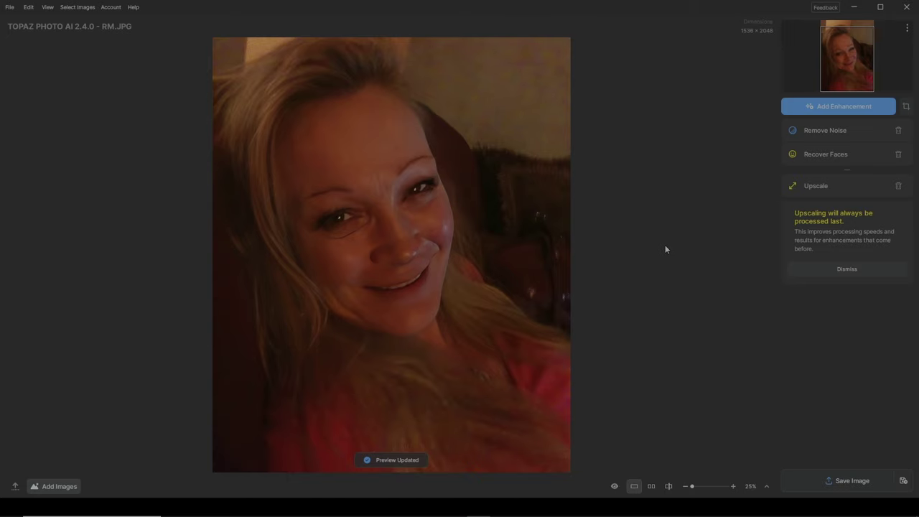
- Add a Sharpen enhancement to the portrait using the Lens Blur AI model
{"action": "left_click", "coordinate": [809, 106]}
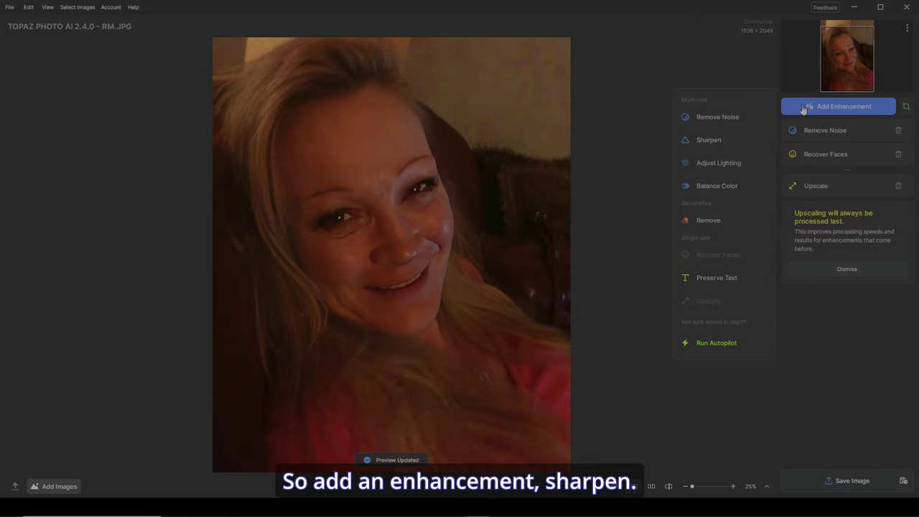
{"action": "left_click", "coordinate": [708, 142]}
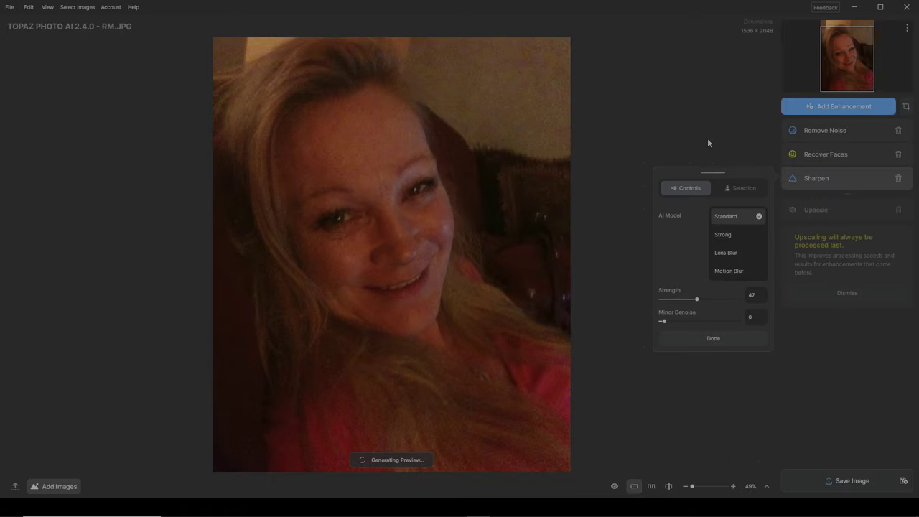
{"action": "left_click", "coordinate": [725, 252]}
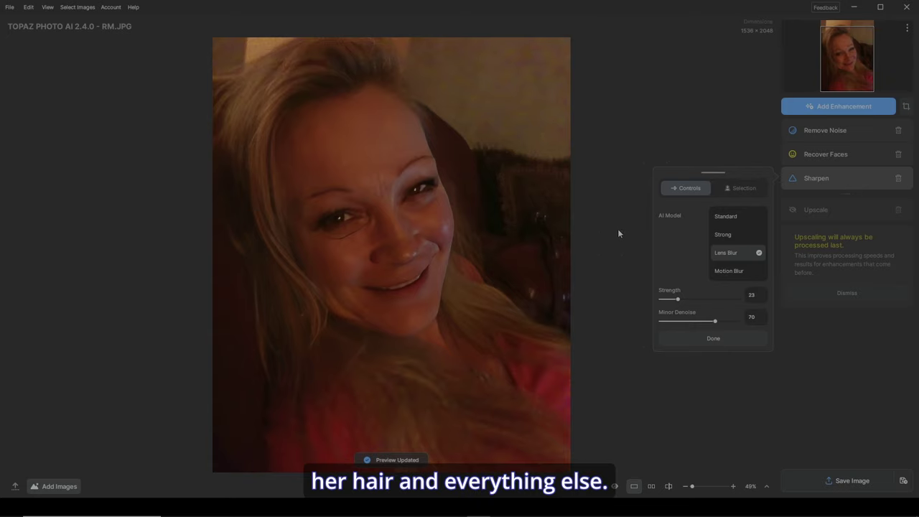
- Extend the Sharpen subject mask over the woman's remaining hair, neck and clothing with the Standard brush, and finish the enhancement
{"action": "left_click", "coordinate": [744, 189]}
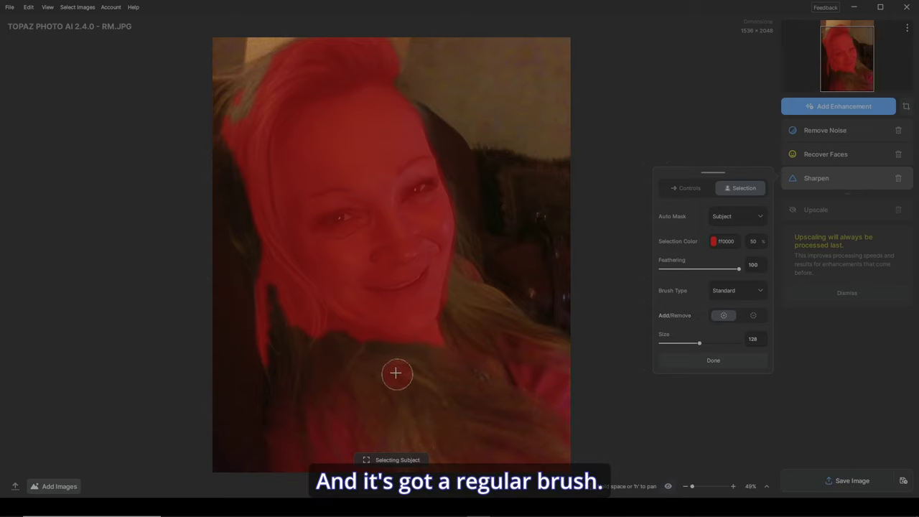
{"action": "left_click", "coordinate": [761, 217]}
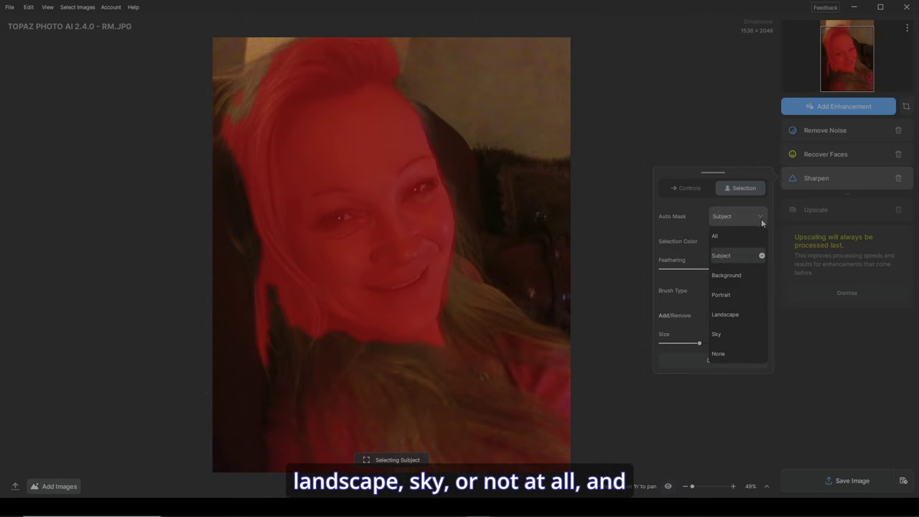
{"action": "left_click", "coordinate": [759, 217]}
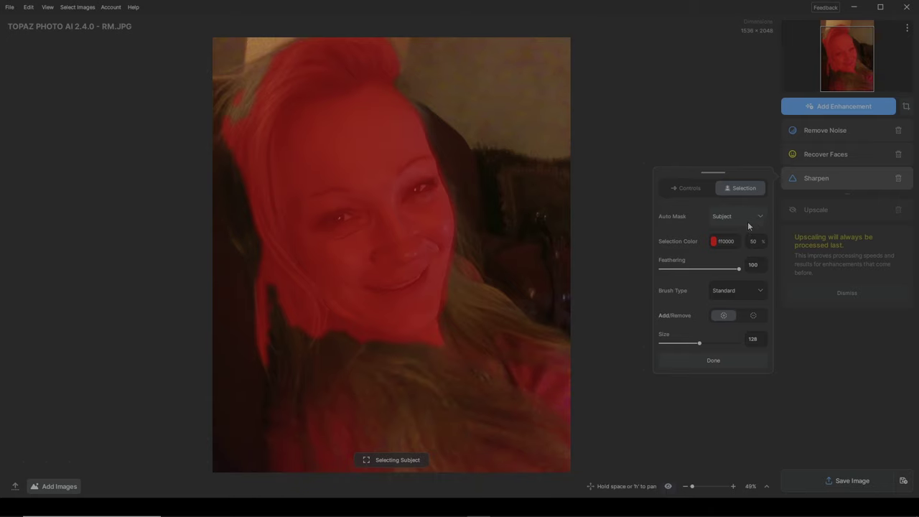
{"action": "left_click", "coordinate": [761, 291]}
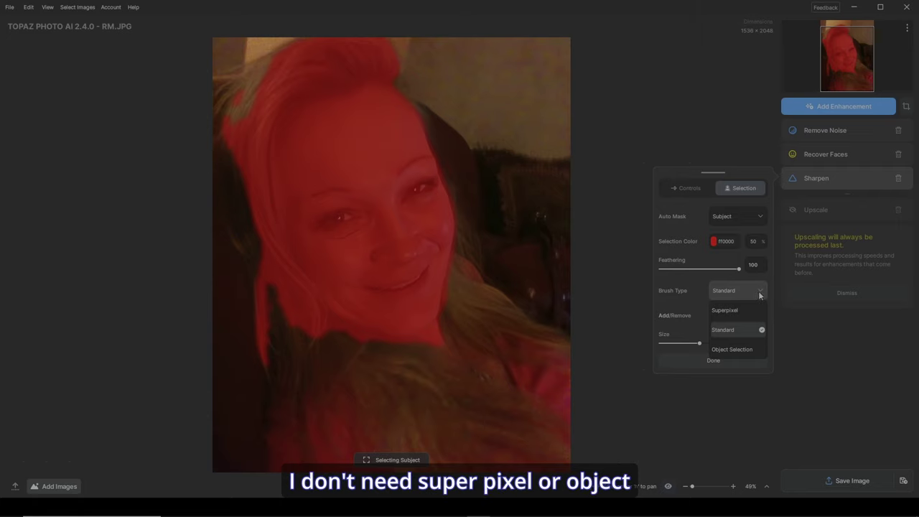
{"action": "left_click", "coordinate": [759, 292]}
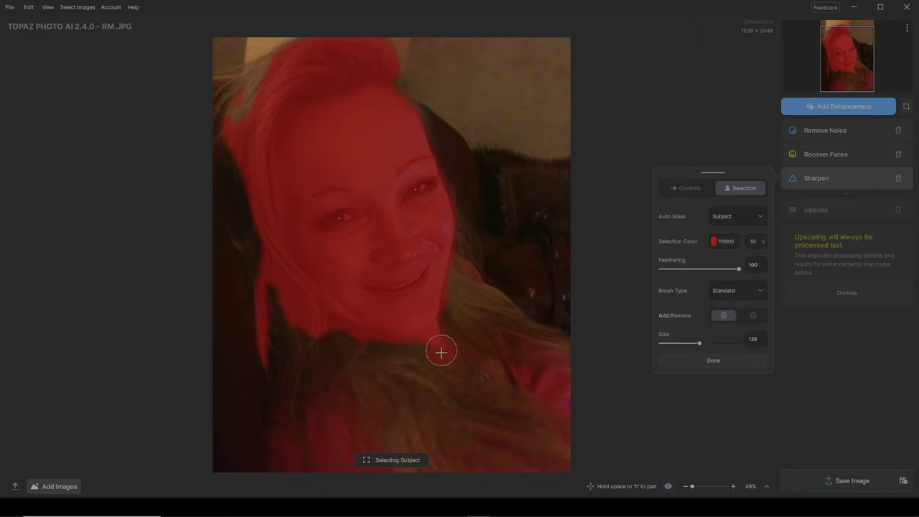
{"action": "mouse_move", "coordinate": [288, 297]}
{"action": "left_mouse_down"}
{"action": "mouse_move", "coordinate": [276, 457]}
{"action": "mouse_move", "coordinate": [300, 466]}
{"action": "mouse_move", "coordinate": [545, 466]}
{"action": "mouse_move", "coordinate": [424, 467]}
{"action": "mouse_move", "coordinate": [569, 443]}
{"action": "mouse_move", "coordinate": [527, 451]}
{"action": "mouse_move", "coordinate": [556, 429]}
{"action": "mouse_move", "coordinate": [447, 413]}
{"action": "mouse_move", "coordinate": [461, 436]}
{"action": "left_mouse_up"}
{"action": "mouse_move", "coordinate": [402, 458]}
{"action": "left_mouse_down"}
{"action": "mouse_move", "coordinate": [333, 404]}
{"action": "mouse_move", "coordinate": [349, 363]}
{"action": "mouse_move", "coordinate": [287, 433]}
{"action": "mouse_move", "coordinate": [337, 350]}
{"action": "mouse_move", "coordinate": [299, 359]}
{"action": "mouse_move", "coordinate": [380, 344]}
{"action": "mouse_move", "coordinate": [426, 373]}
{"action": "mouse_move", "coordinate": [357, 396]}
{"action": "mouse_move", "coordinate": [290, 384]}
{"action": "mouse_move", "coordinate": [410, 357]}
{"action": "mouse_move", "coordinate": [561, 398]}
{"action": "mouse_move", "coordinate": [529, 359]}
{"action": "mouse_move", "coordinate": [466, 312]}
{"action": "mouse_move", "coordinate": [456, 276]}
{"action": "mouse_move", "coordinate": [470, 295]}
{"action": "mouse_move", "coordinate": [558, 345]}
{"action": "mouse_move", "coordinate": [427, 308]}
{"action": "mouse_move", "coordinate": [452, 333]}
{"action": "mouse_move", "coordinate": [601, 385]}
{"action": "left_mouse_up"}
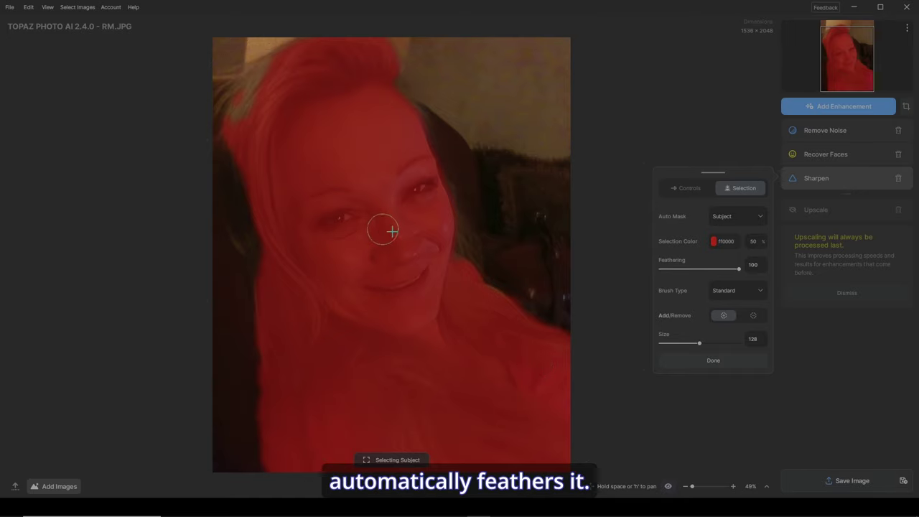
{"action": "mouse_move", "coordinate": [439, 259]}
{"action": "left_mouse_down"}
{"action": "mouse_move", "coordinate": [450, 237]}
{"action": "mouse_move", "coordinate": [464, 246]}
{"action": "mouse_move", "coordinate": [460, 257]}
{"action": "left_mouse_up"}
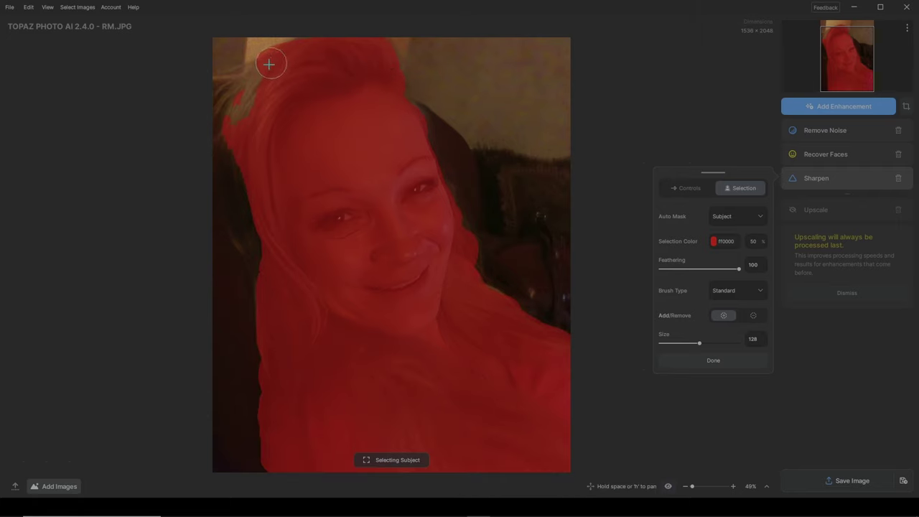
{"action": "mouse_move", "coordinate": [223, 114]}
{"action": "left_mouse_down"}
{"action": "mouse_move", "coordinate": [271, 78]}
{"action": "mouse_move", "coordinate": [225, 148]}
{"action": "mouse_move", "coordinate": [247, 237]}
{"action": "mouse_move", "coordinate": [254, 347]}
{"action": "mouse_move", "coordinate": [238, 270]}
{"action": "mouse_move", "coordinate": [263, 263]}
{"action": "mouse_move", "coordinate": [244, 203]}
{"action": "left_mouse_up"}
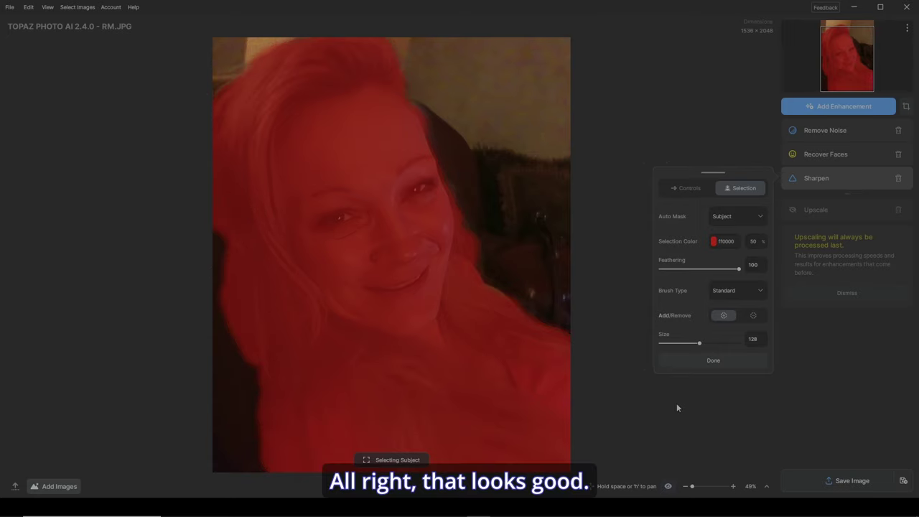
{"action": "left_click", "coordinate": [683, 188]}
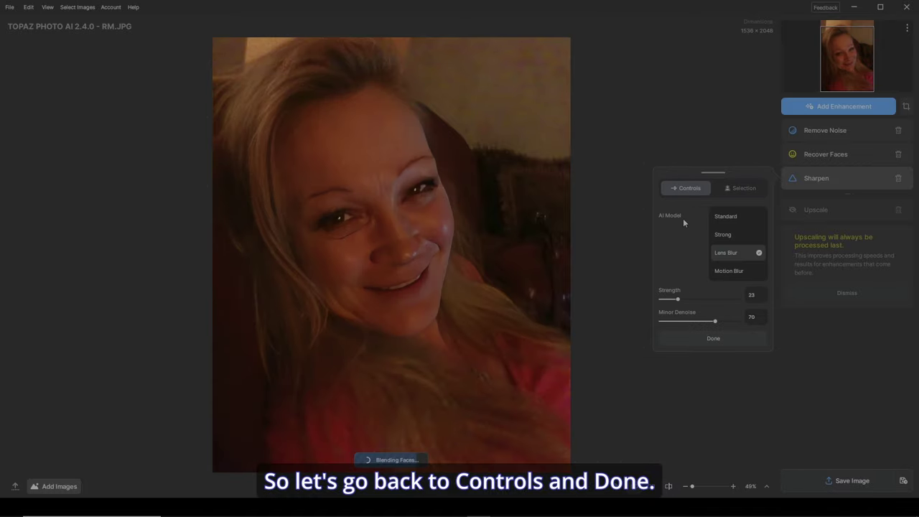
{"action": "left_click", "coordinate": [714, 339]}
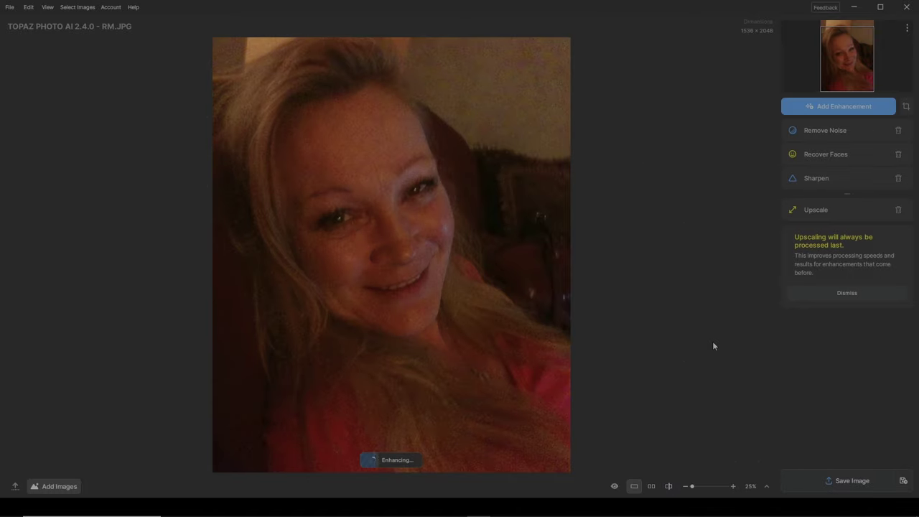
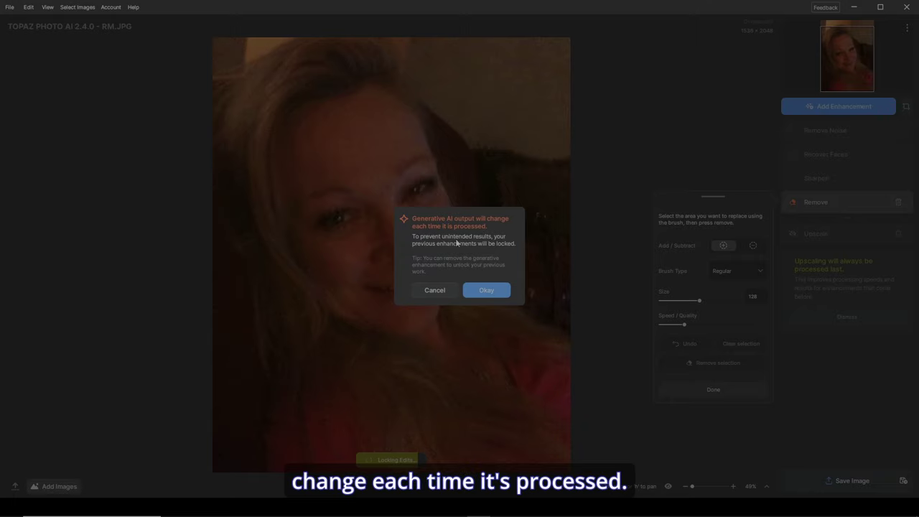
- Accept locking the earlier enhancements for Remove, then paint over and remove the under-eye crease nearest her hair with brush size 35
{"action": "left_click", "coordinate": [486, 290]}
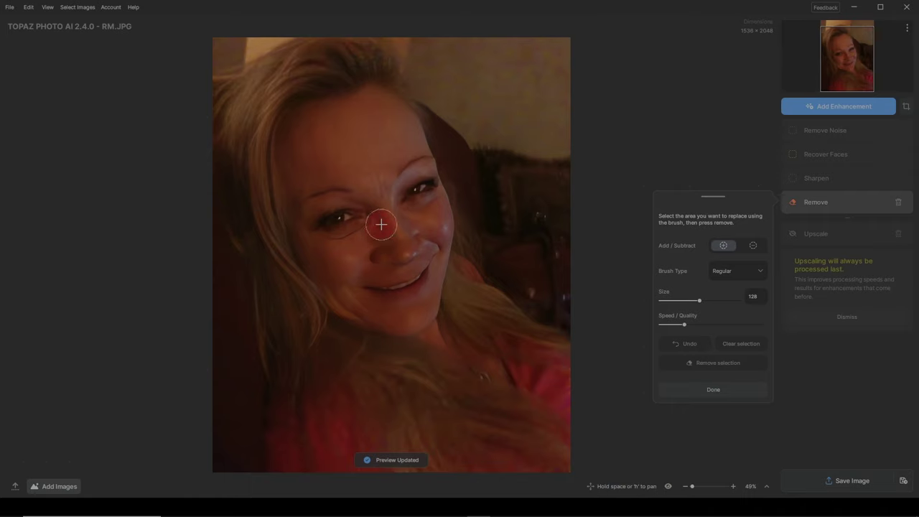
{"action": "scroll", "coordinate": [381, 224], "scroll_direction": "up", "scroll_amount": 2}
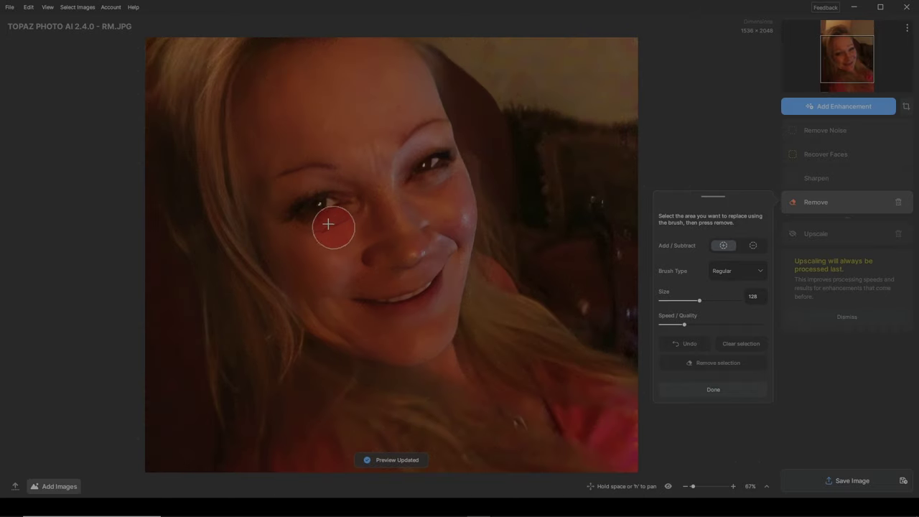
{"action": "key", "text": "bracketleft"}
{"action": "key", "text": "bracketleft"}
{"action": "key", "text": "bracketleft"}
{"action": "key", "text": "bracketleft"}
{"action": "key", "text": "bracketleft"}
{"action": "key", "text": "bracketleft"}
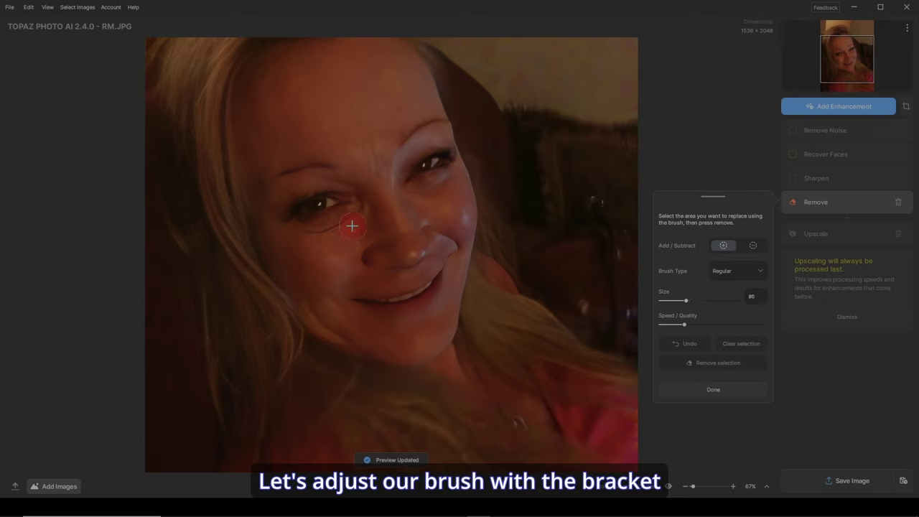
{"action": "key", "text": "bracketleft"}
{"action": "key", "text": "bracketleft"}
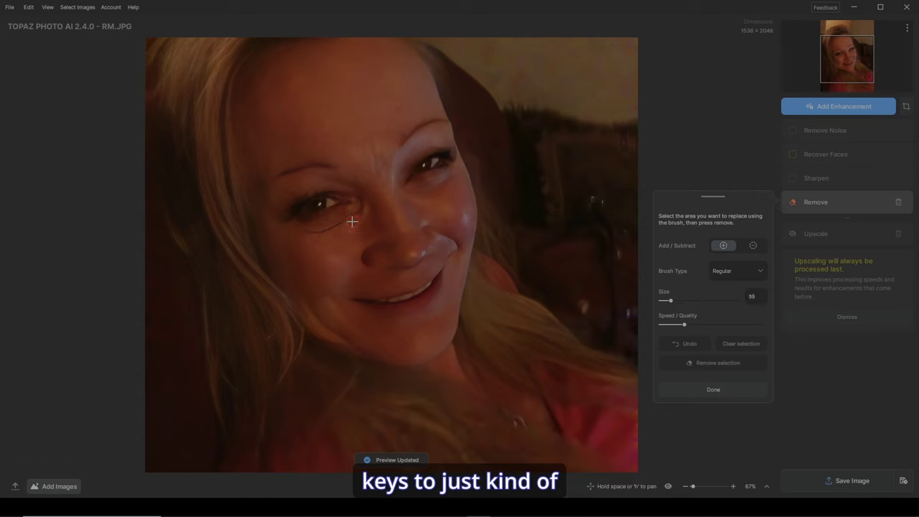
{"action": "left_click_drag", "start_coordinate": [309, 232], "coordinate": [366, 206]}
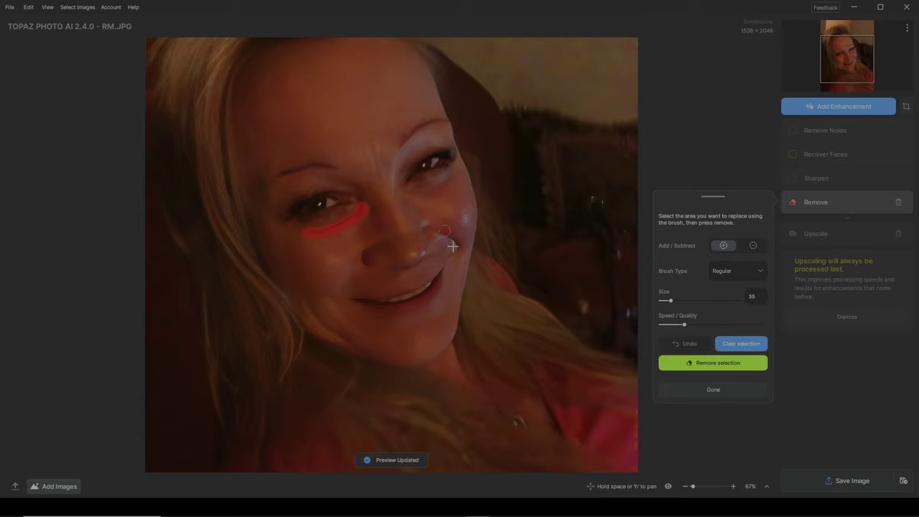
{"action": "left_click", "coordinate": [712, 363]}
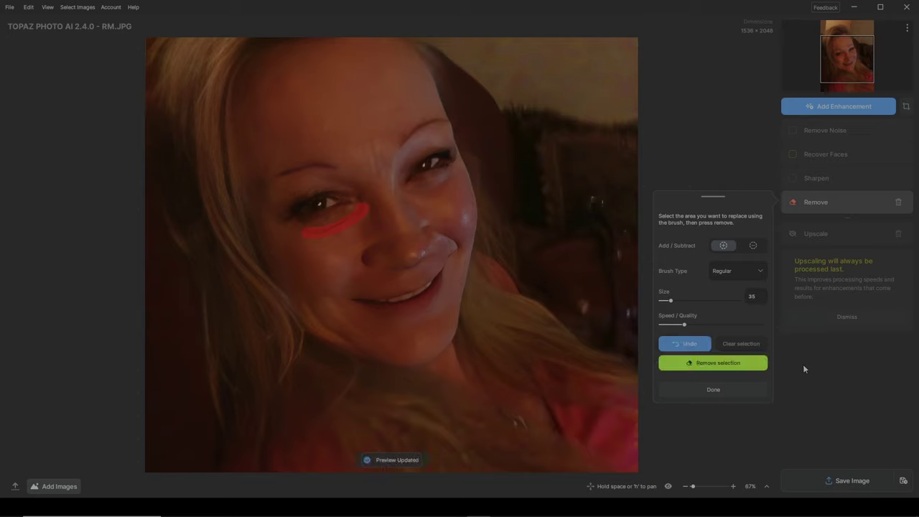
- Try to remove the painted under-eye crease once more and undo that removal
{"action": "left_click", "coordinate": [715, 388]}
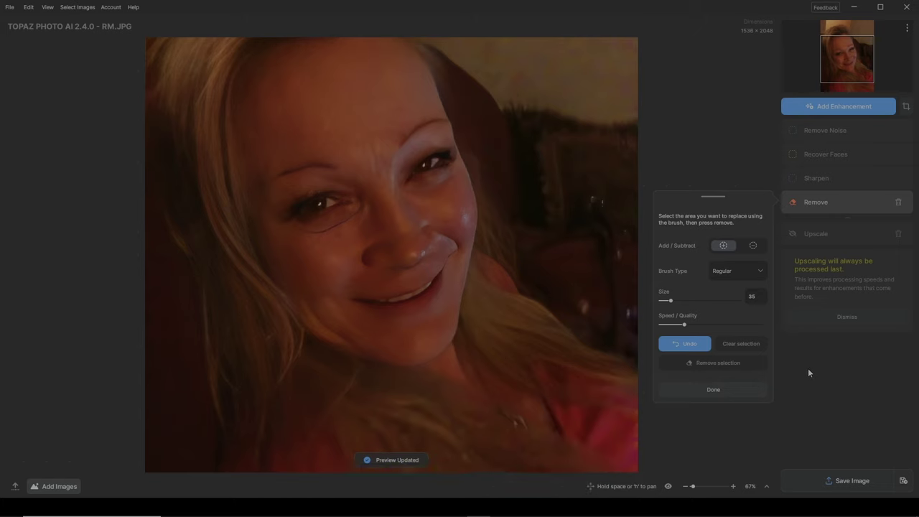
{"action": "left_click", "coordinate": [687, 346]}
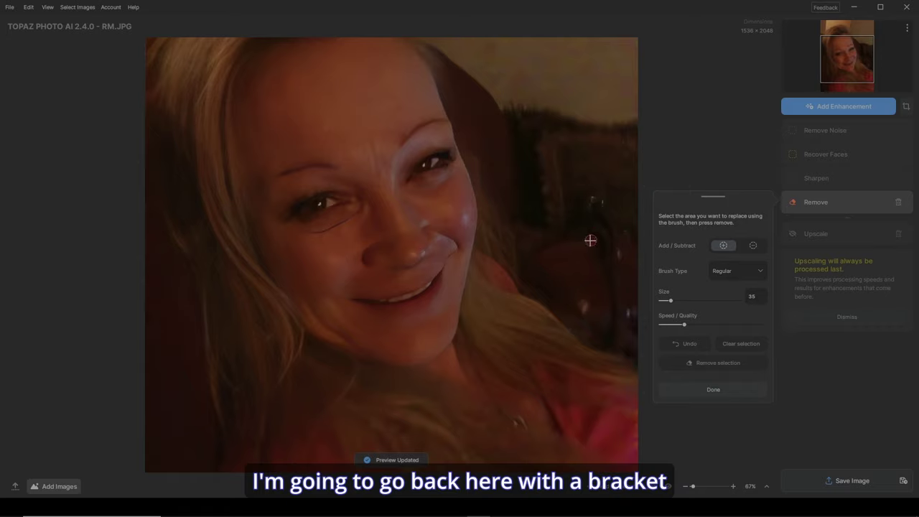
- Try to remove the shiny object in the background beside the woman with brush size 100, undo it, and close Remove
{"action": "key", "text": "bracketright"}
{"action": "key", "text": "bracketright"}
{"action": "key", "text": "bracketright"}
{"action": "key", "text": "bracketright"}
{"action": "key", "text": "bracketright"}
{"action": "key", "text": "bracketright"}
{"action": "key", "text": "bracketright"}
{"action": "key", "text": "bracketright"}
{"action": "key", "text": "bracketright"}
{"action": "key", "text": "bracketright"}
{"action": "key", "text": "bracketright"}
{"action": "key", "text": "bracketright"}
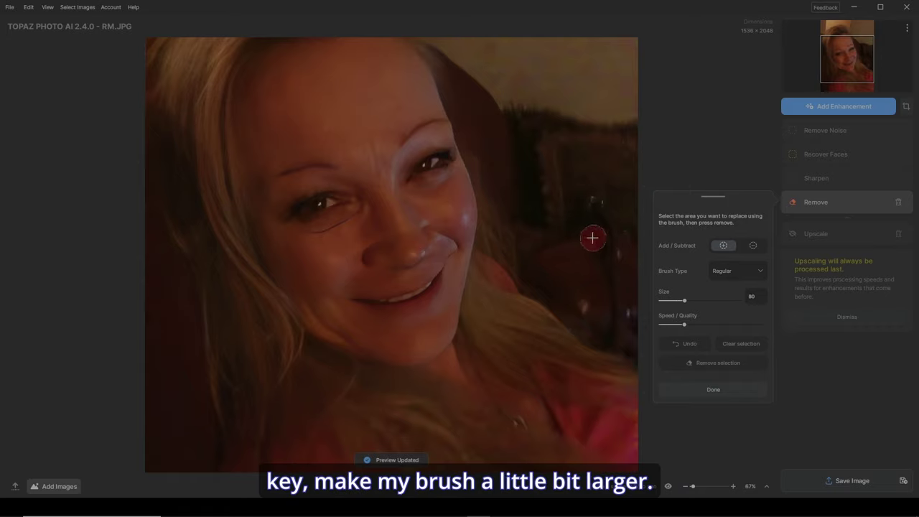
{"action": "key", "text": "bracketright"}
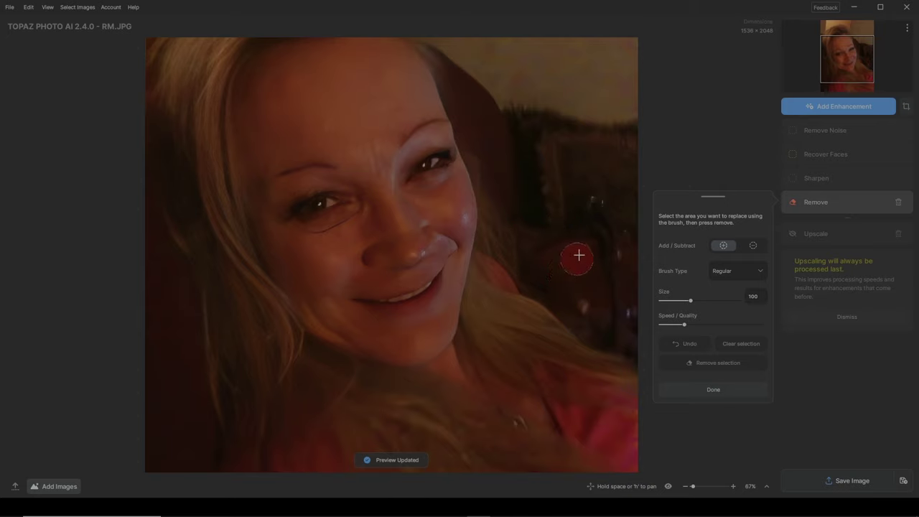
{"action": "left_click", "coordinate": [583, 229]}
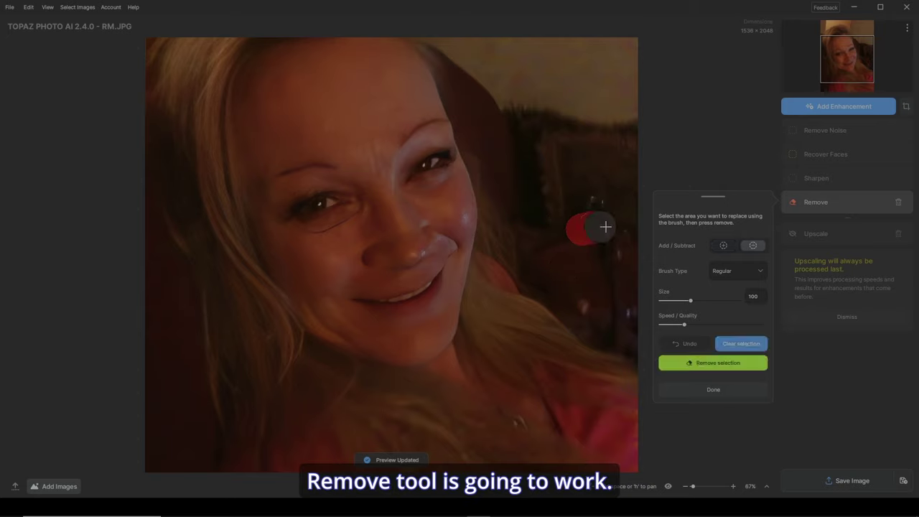
{"action": "mouse_move", "coordinate": [595, 203]}
{"action": "left_mouse_down"}
{"action": "mouse_move", "coordinate": [591, 224]}
{"action": "mouse_move", "coordinate": [595, 209]}
{"action": "mouse_move", "coordinate": [607, 230]}
{"action": "mouse_move", "coordinate": [591, 233]}
{"action": "left_mouse_up"}
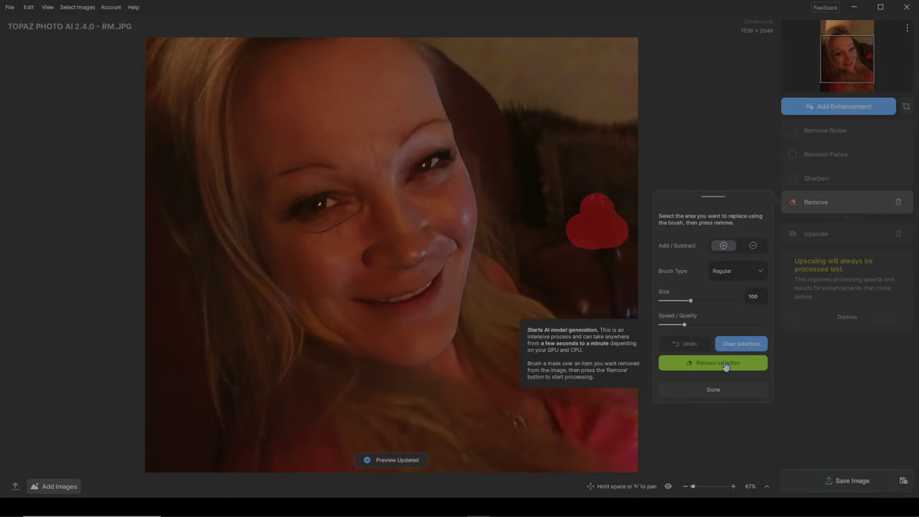
{"action": "left_click", "coordinate": [729, 364]}
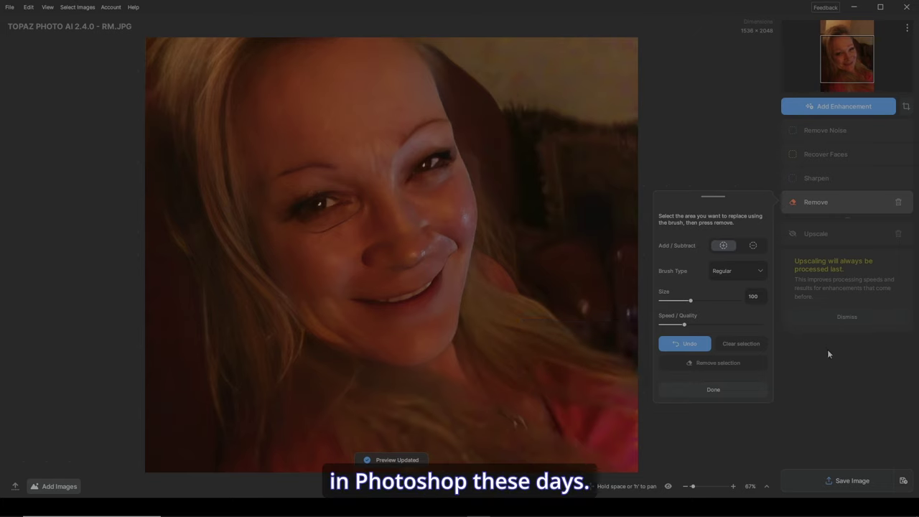
{"action": "left_click", "coordinate": [691, 345]}
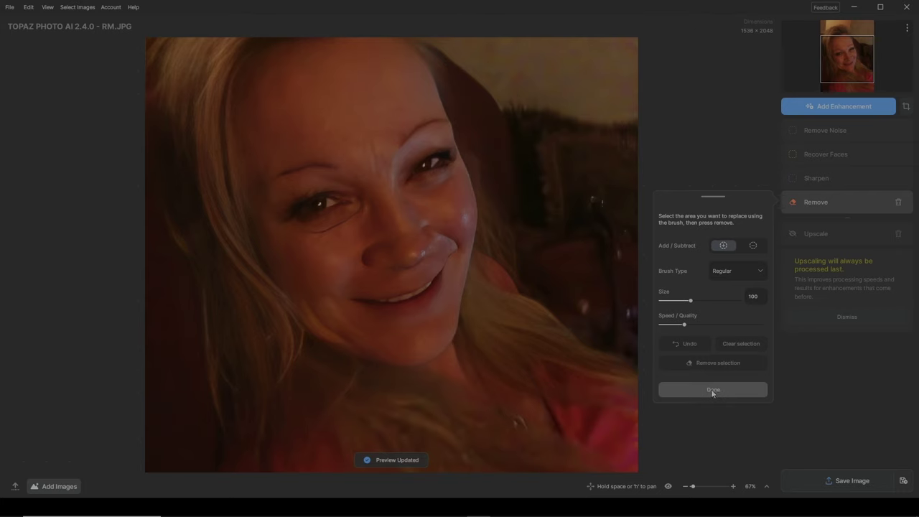
{"action": "left_click", "coordinate": [713, 390]}
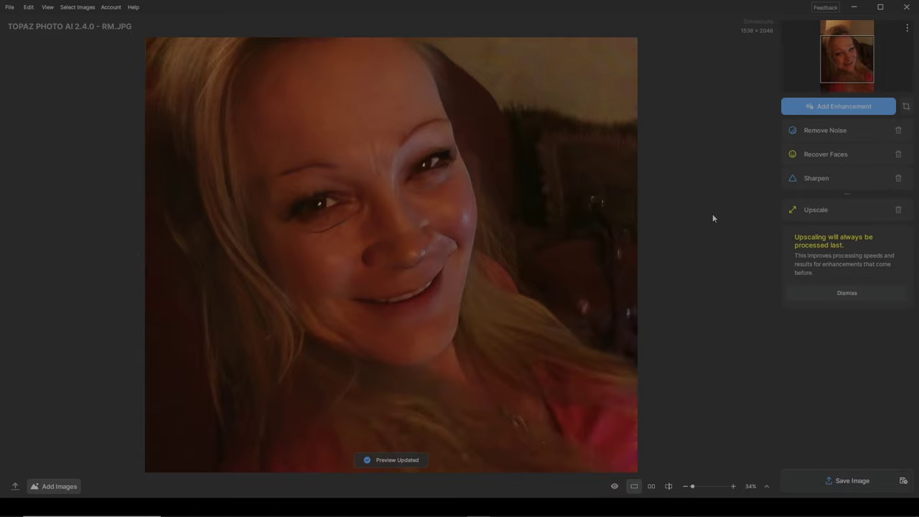
- Add a second Sharpen enhancement with Auto Mask None and paint its mask over the lower hair and clothing with brush size 128
{"action": "scroll", "coordinate": [649, 314], "scroll_direction": "down", "scroll_amount": 1}
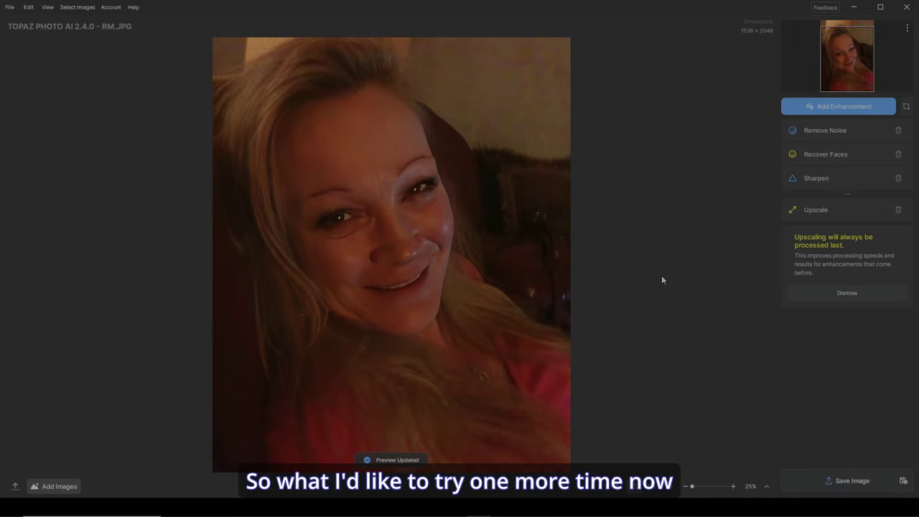
{"action": "left_click", "coordinate": [820, 107]}
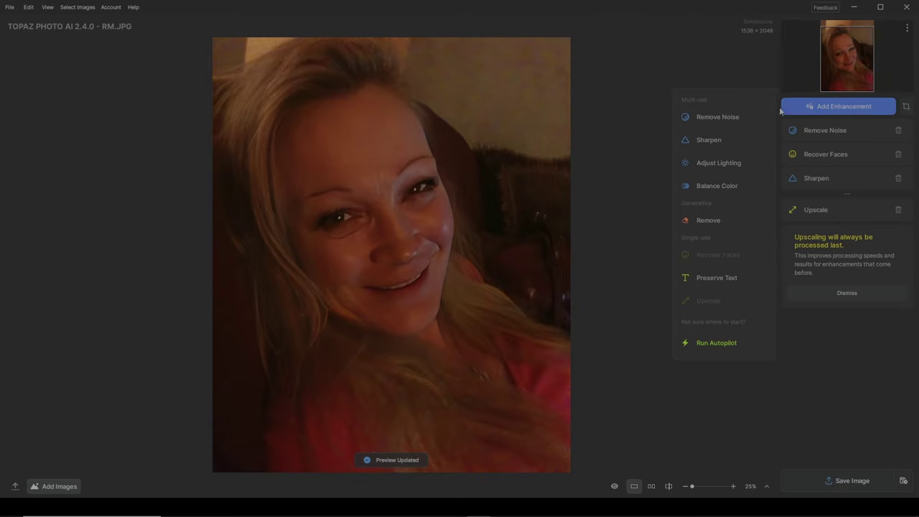
{"action": "left_click", "coordinate": [708, 140]}
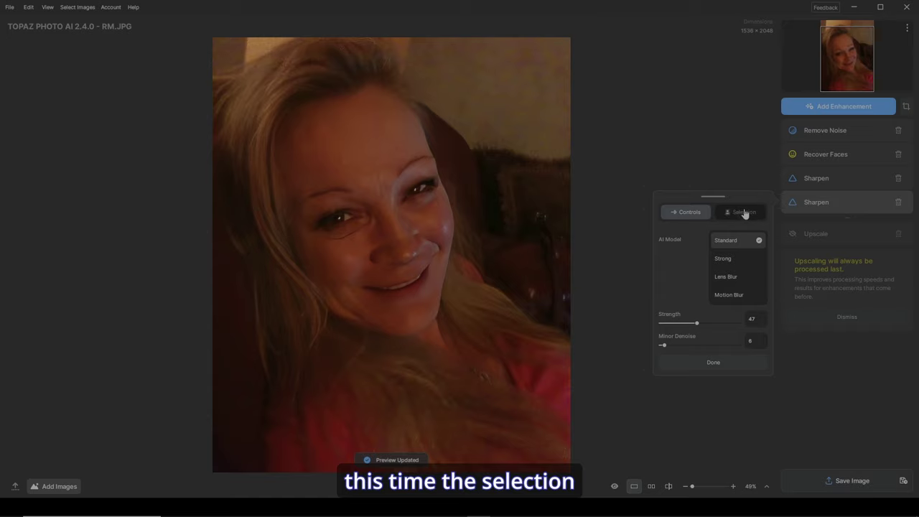
{"action": "left_click", "coordinate": [744, 212]}
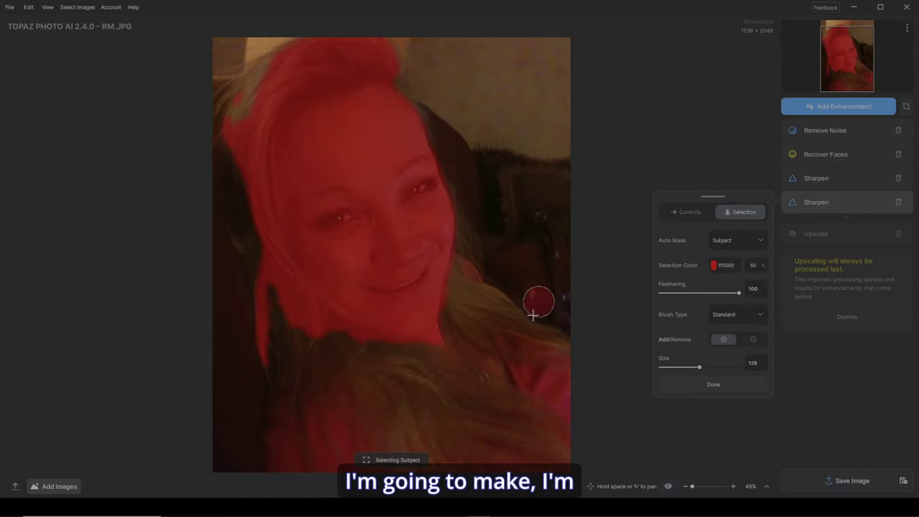
{"action": "left_click", "coordinate": [762, 242]}
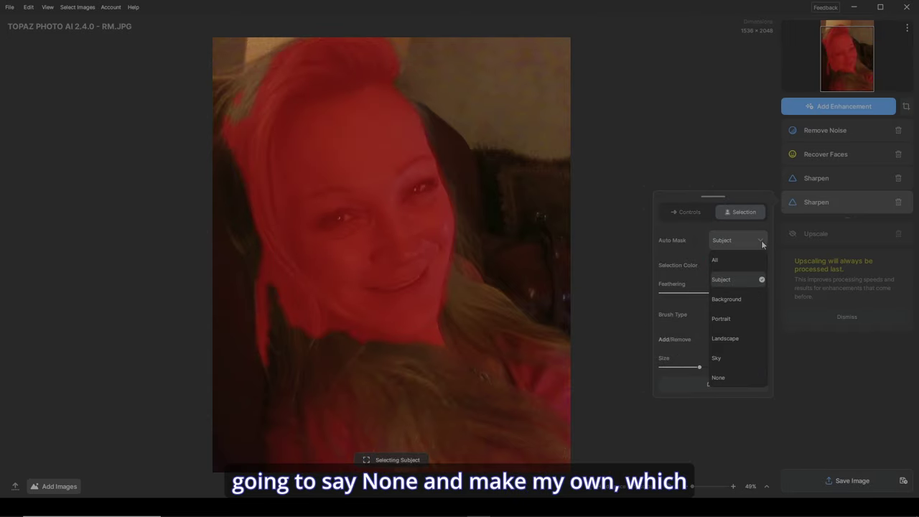
{"action": "left_click", "coordinate": [721, 377]}
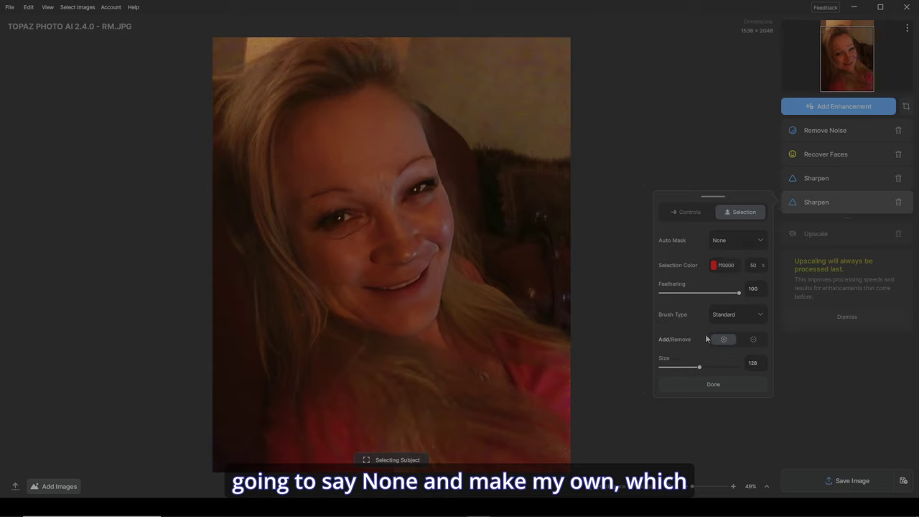
{"action": "mouse_move", "coordinate": [312, 362]}
{"action": "left_mouse_down"}
{"action": "mouse_move", "coordinate": [366, 394]}
{"action": "mouse_move", "coordinate": [368, 418]}
{"action": "mouse_move", "coordinate": [402, 451]}
{"action": "mouse_move", "coordinate": [391, 468]}
{"action": "mouse_move", "coordinate": [412, 442]}
{"action": "mouse_move", "coordinate": [436, 460]}
{"action": "mouse_move", "coordinate": [455, 460]}
{"action": "mouse_move", "coordinate": [332, 345]}
{"action": "mouse_move", "coordinate": [401, 369]}
{"action": "mouse_move", "coordinate": [385, 357]}
{"action": "mouse_move", "coordinate": [449, 371]}
{"action": "mouse_move", "coordinate": [552, 435]}
{"action": "mouse_move", "coordinate": [411, 382]}
{"action": "mouse_move", "coordinate": [494, 460]}
{"action": "mouse_move", "coordinate": [556, 465]}
{"action": "mouse_move", "coordinate": [552, 451]}
{"action": "mouse_move", "coordinate": [433, 415]}
{"action": "left_mouse_up"}
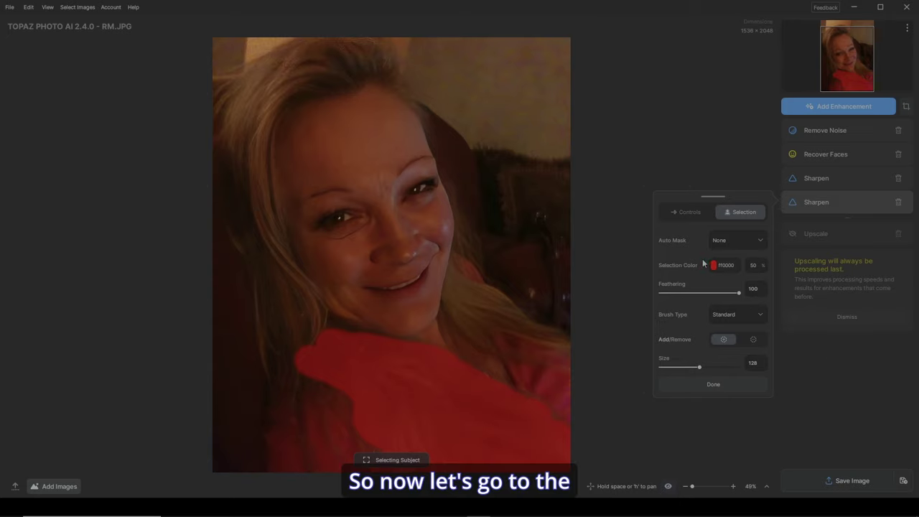
- Try the Strong, Lens Blur and Motion Blur models on the second Sharpen enhancement, finish it, and delete that enhancement
{"action": "left_click", "coordinate": [686, 212]}
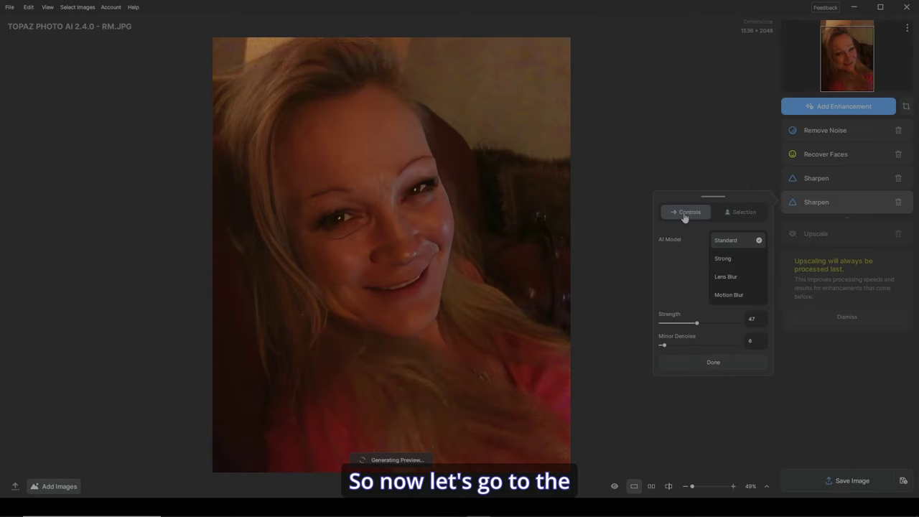
{"action": "left_click", "coordinate": [729, 257]}
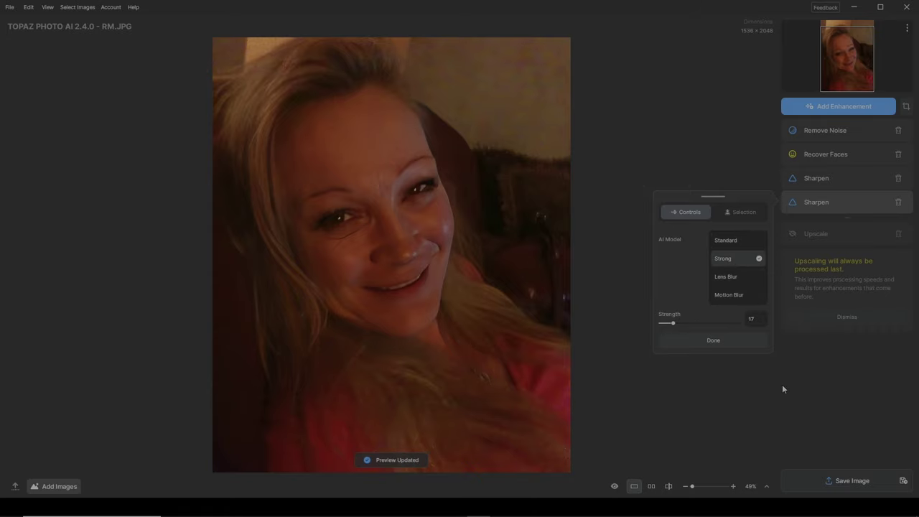
{"action": "left_click", "coordinate": [731, 278]}
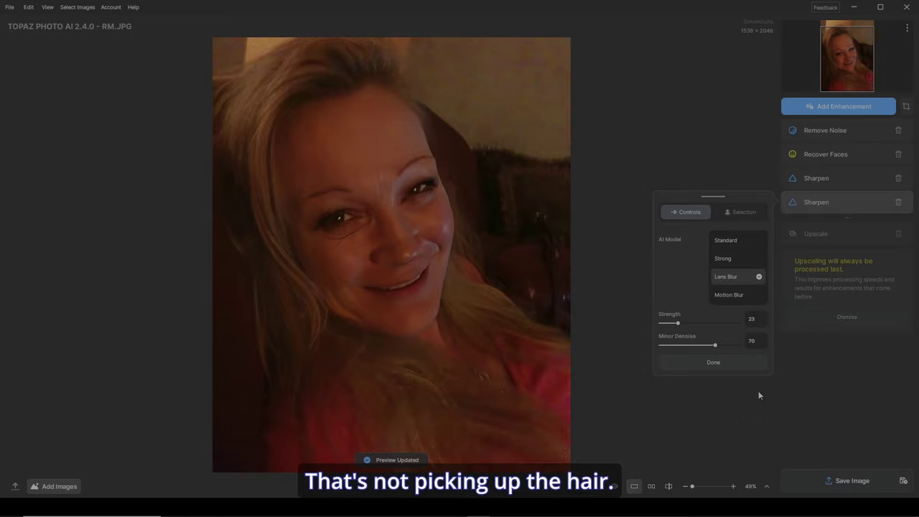
{"action": "left_click", "coordinate": [733, 295]}
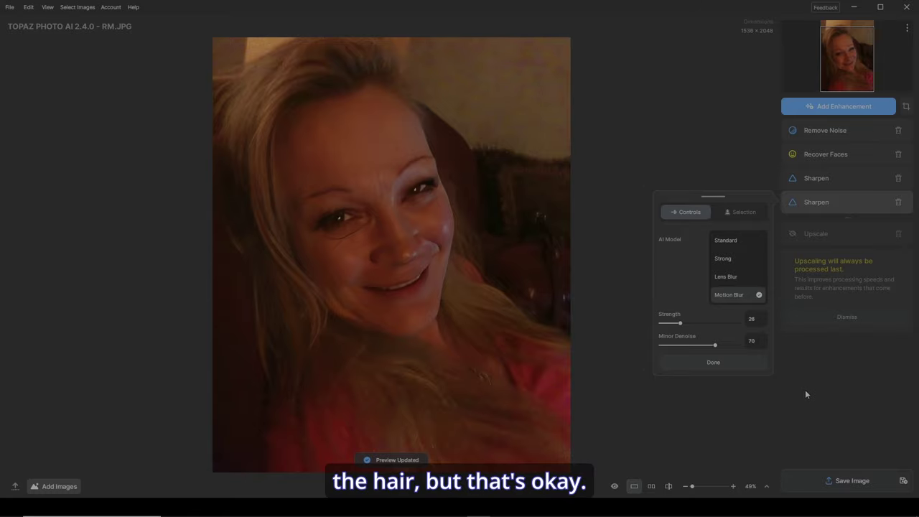
{"action": "left_click", "coordinate": [714, 362]}
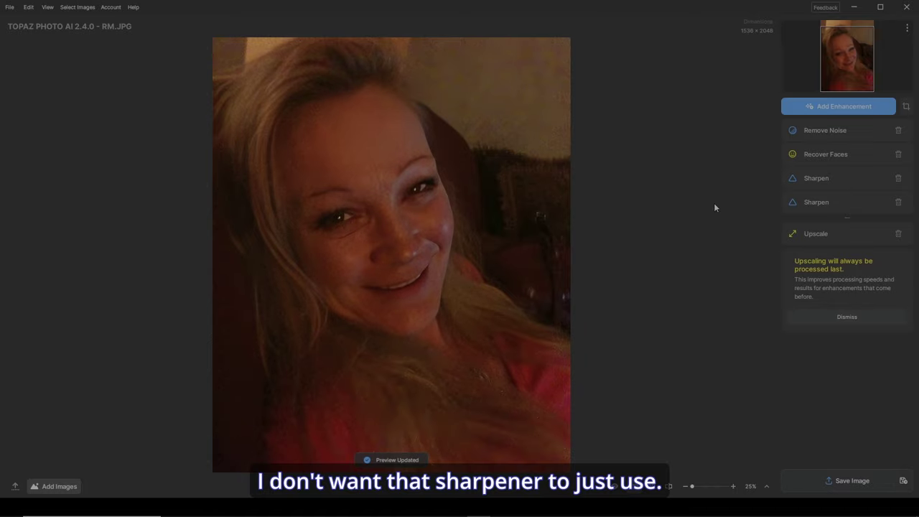
{"action": "left_click", "coordinate": [899, 203]}
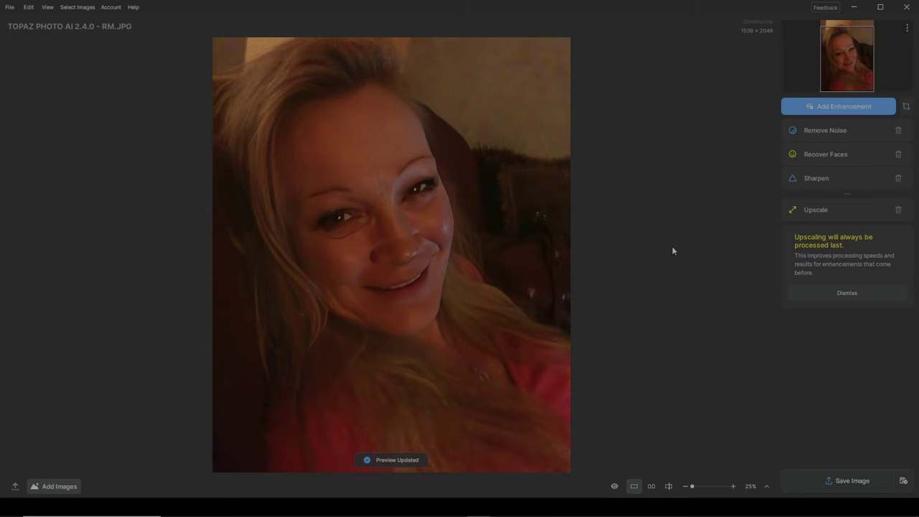
- Compare the enhanced portrait with its original version
{"action": "key", "text": "space"}
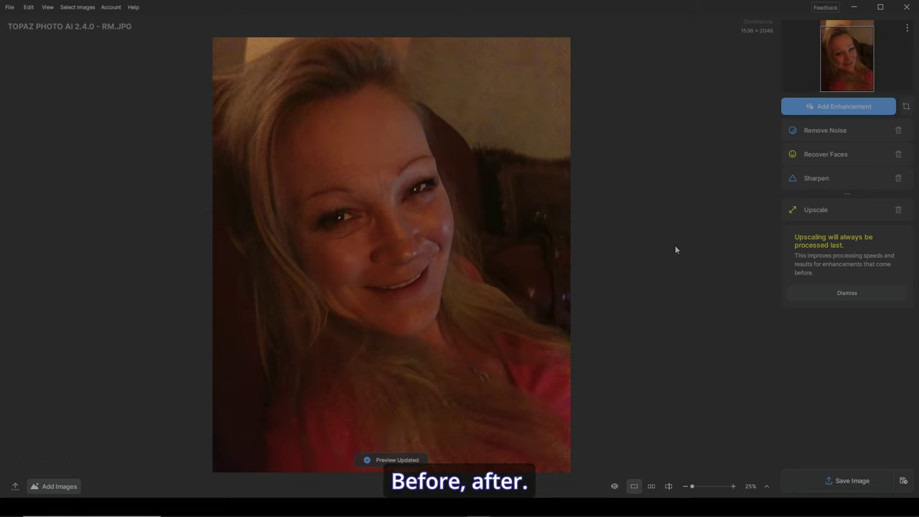
{"action": "key", "text": "space"}
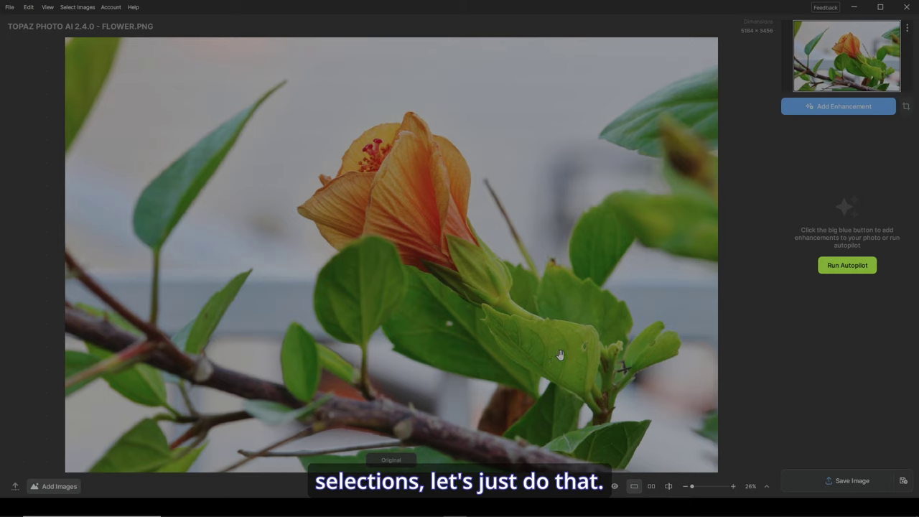
- Add a Sharpen enhancement to the flower photo and subtract the large leaves under the bloom from its Subject mask with brush size 200
{"action": "left_click", "coordinate": [826, 110]}
{"action": "left_click", "coordinate": [729, 141]}
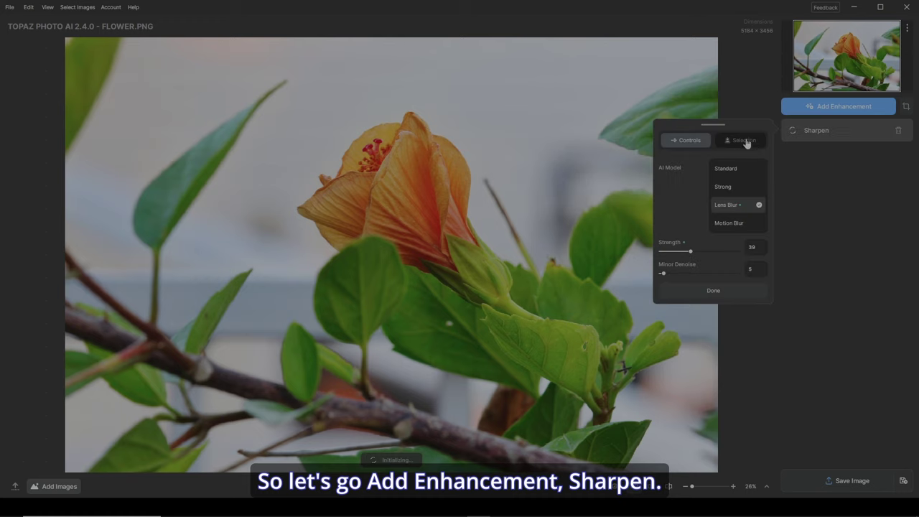
{"action": "left_click", "coordinate": [744, 142]}
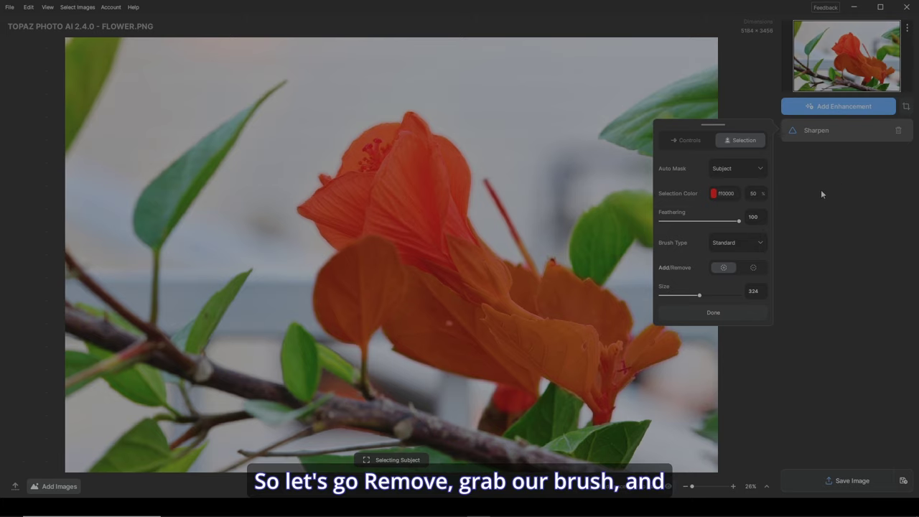
{"action": "left_click", "coordinate": [756, 268]}
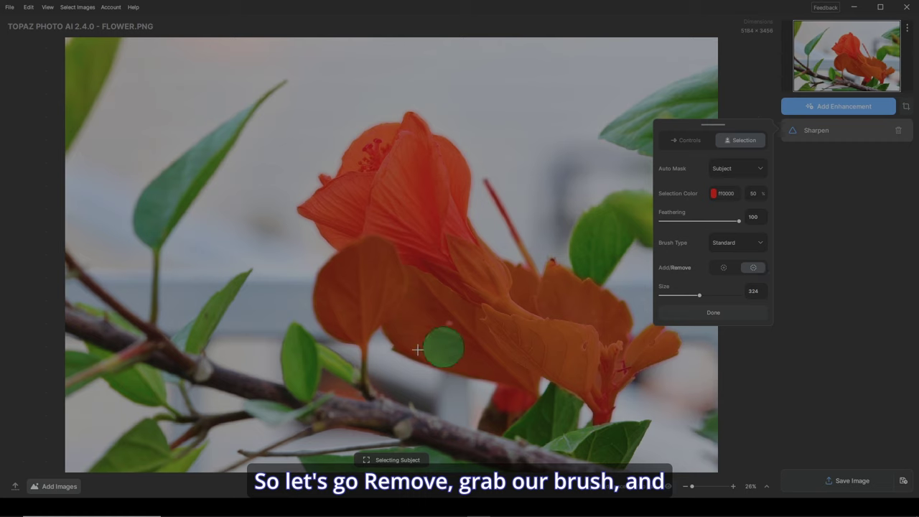
{"action": "scroll", "coordinate": [365, 348], "scroll_direction": "down", "scroll_amount": 5}
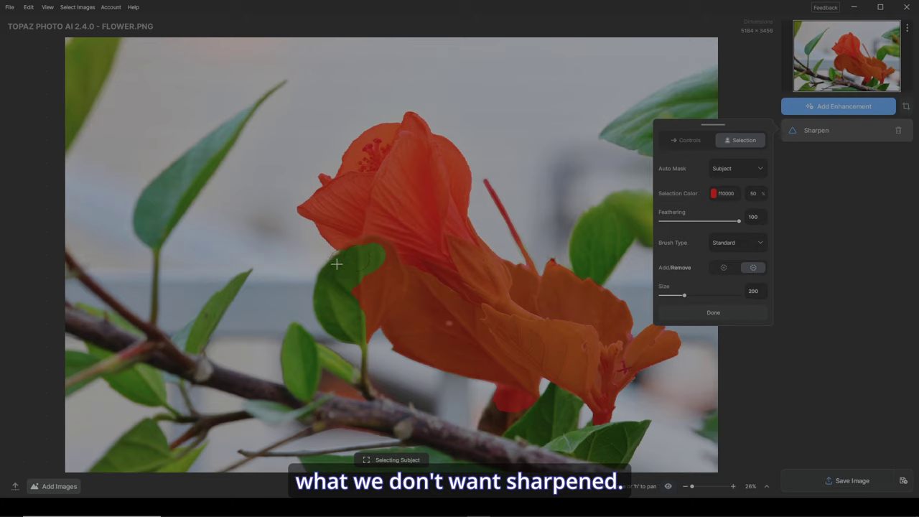
{"action": "mouse_move", "coordinate": [369, 251]}
{"action": "left_mouse_down"}
{"action": "mouse_move", "coordinate": [393, 288]}
{"action": "mouse_move", "coordinate": [356, 339]}
{"action": "mouse_move", "coordinate": [371, 313]}
{"action": "mouse_move", "coordinate": [367, 273]}
{"action": "left_mouse_up"}
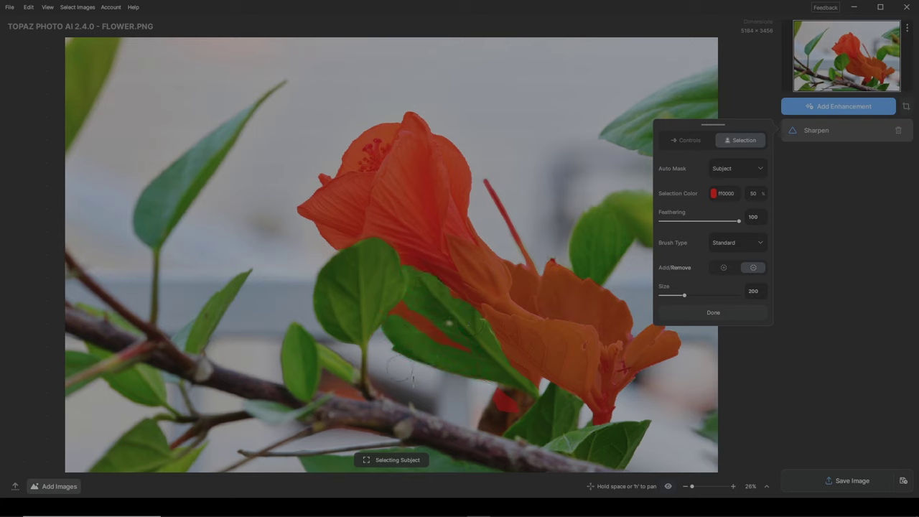
- Brush over the thin stick beside the flower, but finally exclude it from the Sharpen mask with brush size 200
{"action": "left_click", "coordinate": [725, 269]}
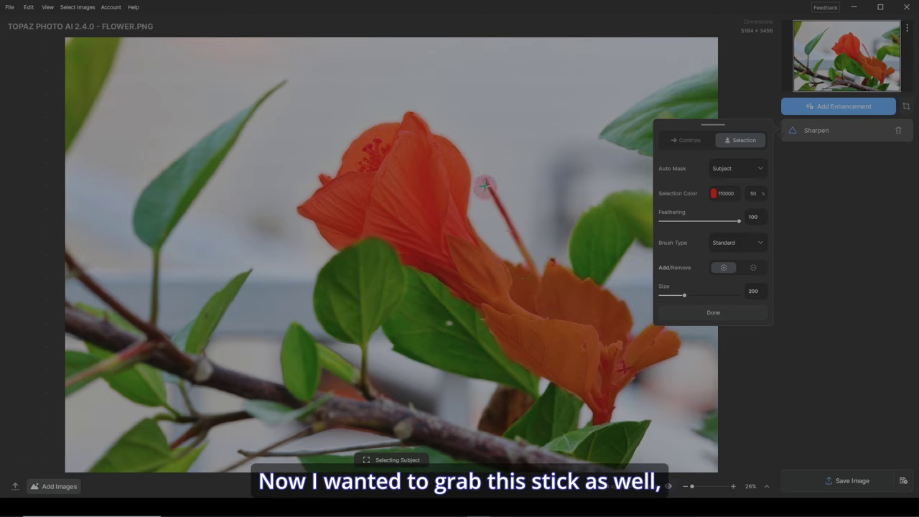
{"action": "left_click_drag", "start_coordinate": [517, 223], "coordinate": [525, 238]}
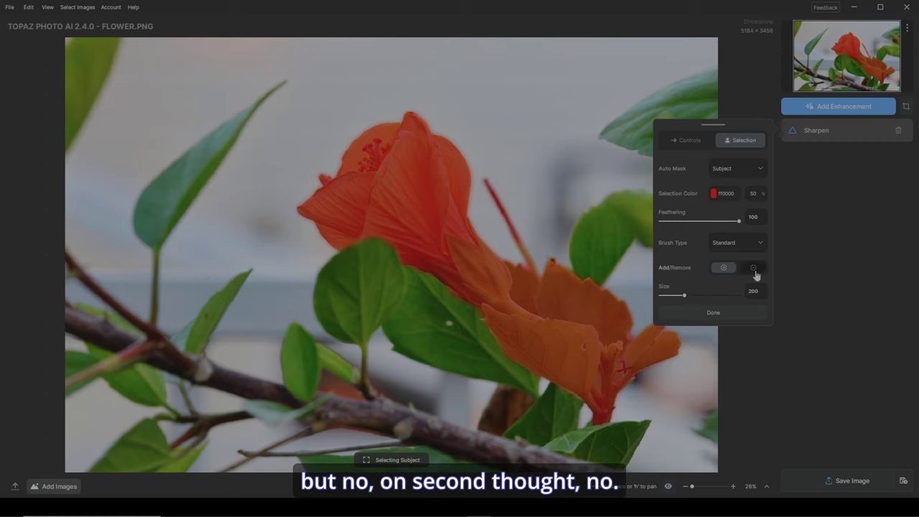
{"action": "mouse_move", "coordinate": [534, 242]}
{"action": "left_mouse_down"}
{"action": "mouse_move", "coordinate": [534, 254]}
{"action": "mouse_move", "coordinate": [528, 246]}
{"action": "left_mouse_up"}
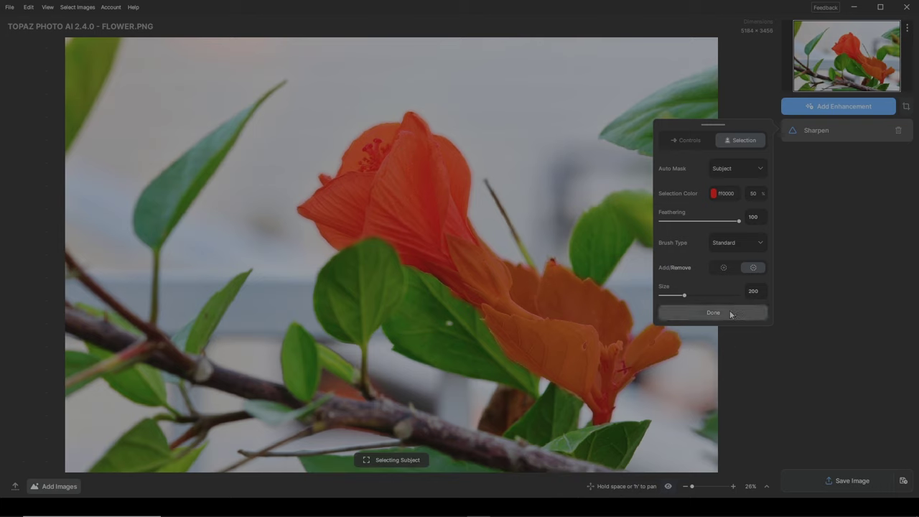
- Set the flower's Sharpen enhancement to the Motion Blur AI model and finish it
{"action": "left_click", "coordinate": [700, 141]}
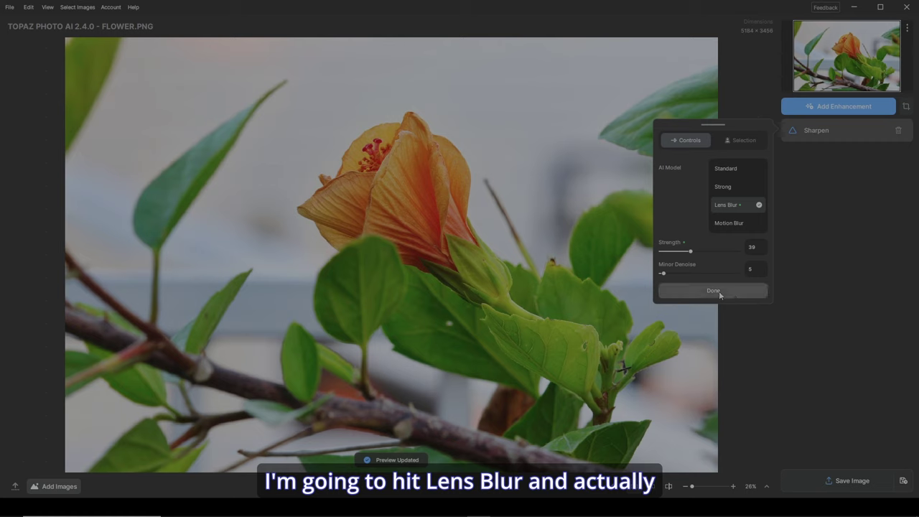
{"action": "left_click", "coordinate": [730, 223]}
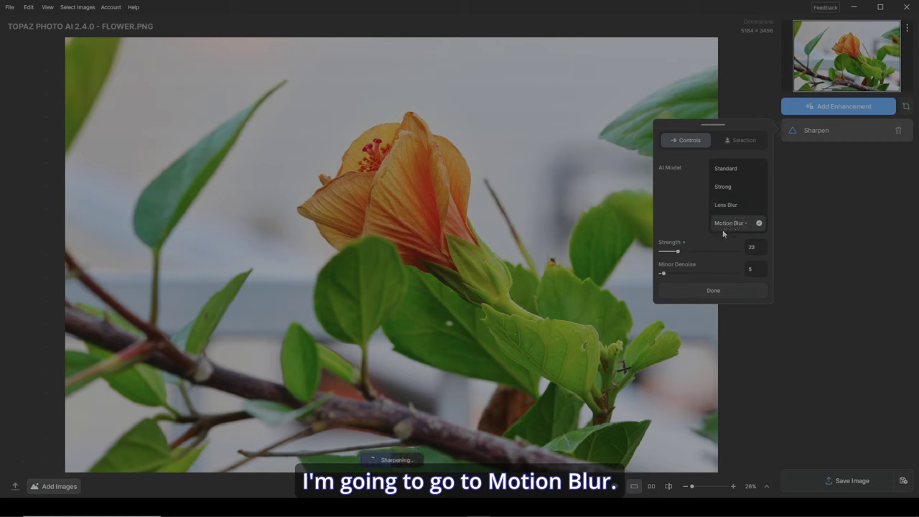
{"action": "left_click", "coordinate": [724, 292]}
{"action": "scroll", "coordinate": [652, 304], "scroll_direction": "up", "scroll_amount": 5}
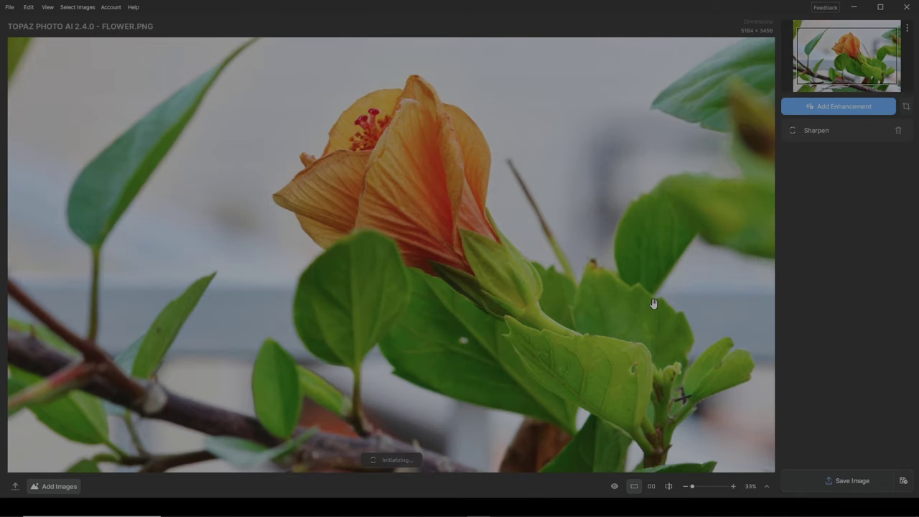
- Compare the sharpened flower and the foreground leaf below it with the original at close range
{"action": "left_click_drag", "start_coordinate": [498, 178], "coordinate": [488, 319]}
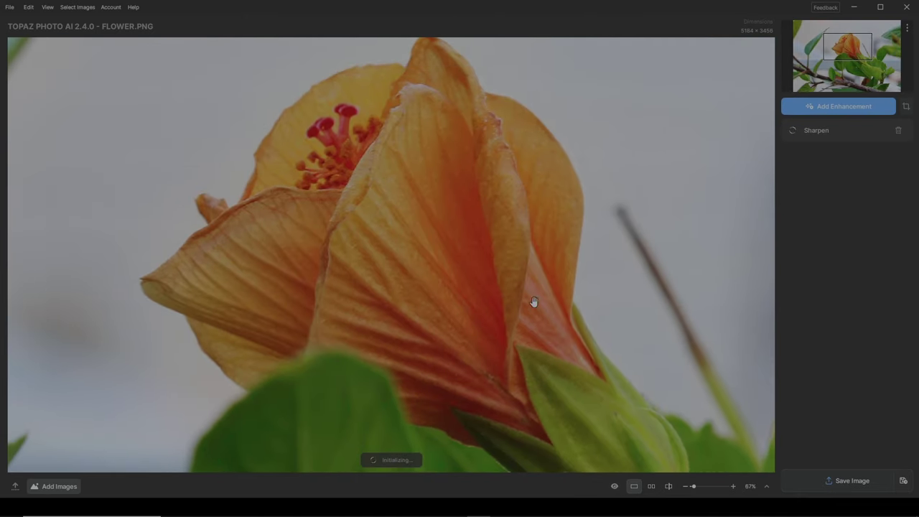
{"action": "left_click_drag", "start_coordinate": [635, 292], "coordinate": [637, 290]}
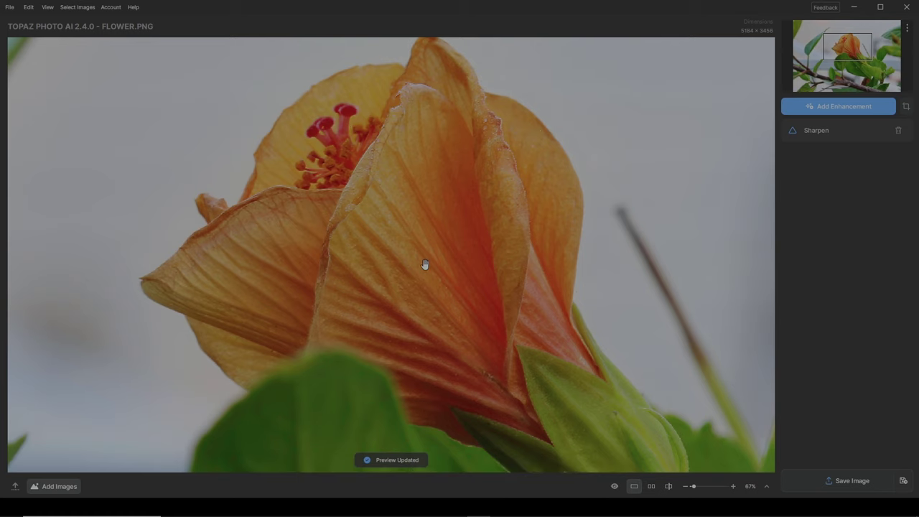
{"action": "left_click_drag", "start_coordinate": [424, 265], "coordinate": [427, 265]}
{"action": "left_click_drag", "start_coordinate": [539, 384], "coordinate": [378, 122]}
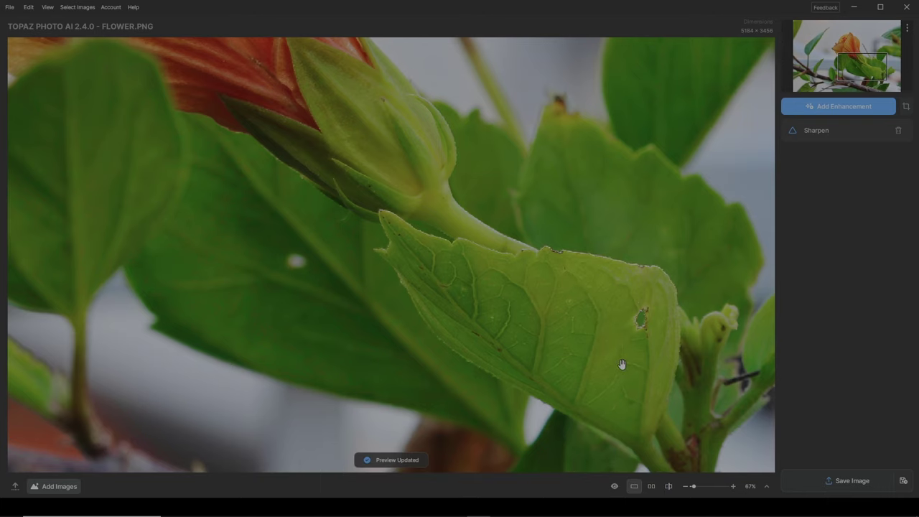
{"action": "left_click", "coordinate": [623, 365]}
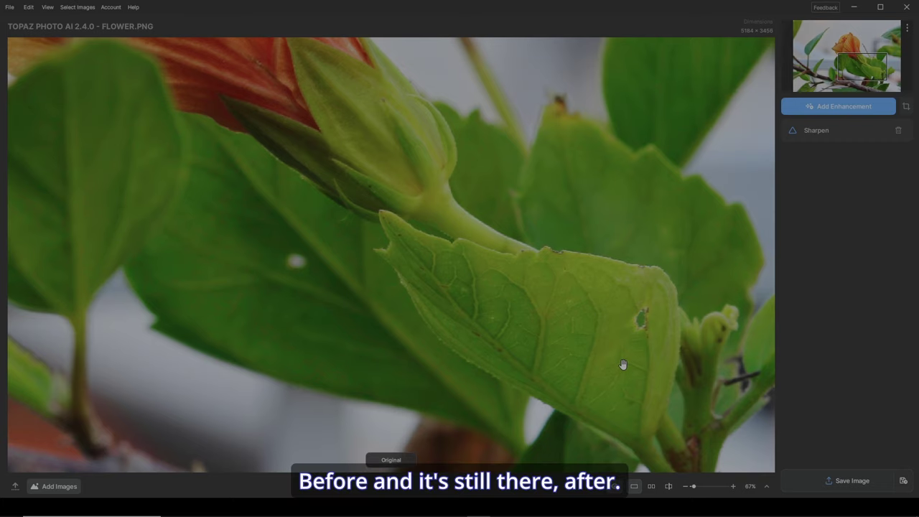
{"action": "left_click", "coordinate": [603, 360]}
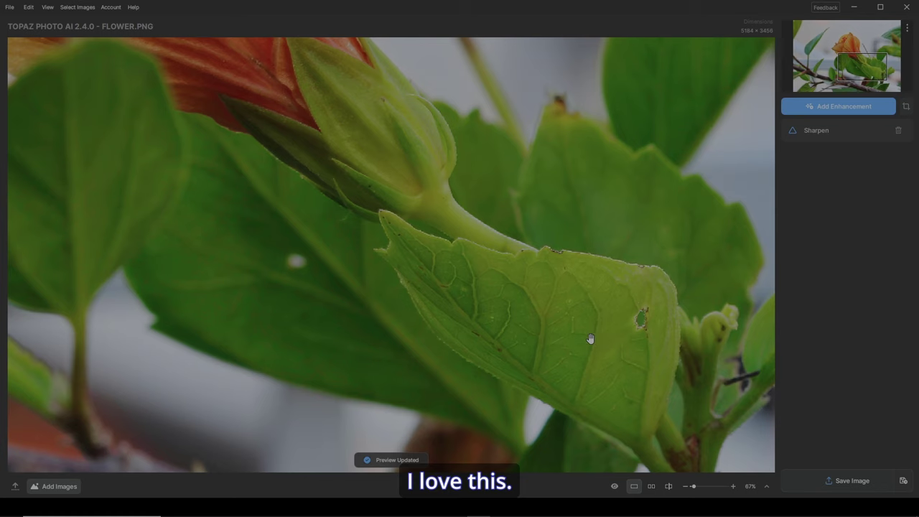
{"action": "key", "text": "ctrl+0"}
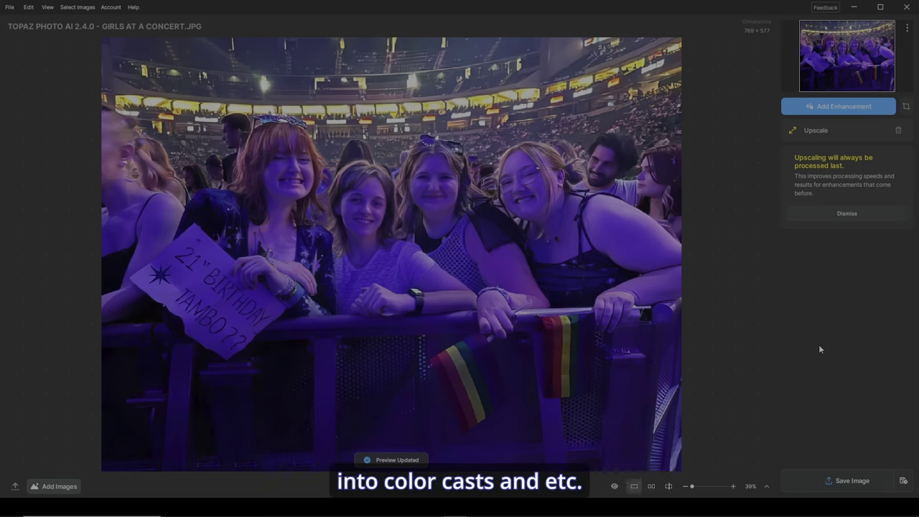
- Add an Adjust Lighting enhancement with strength 10 to the concert photo
{"action": "left_click", "coordinate": [821, 107]}
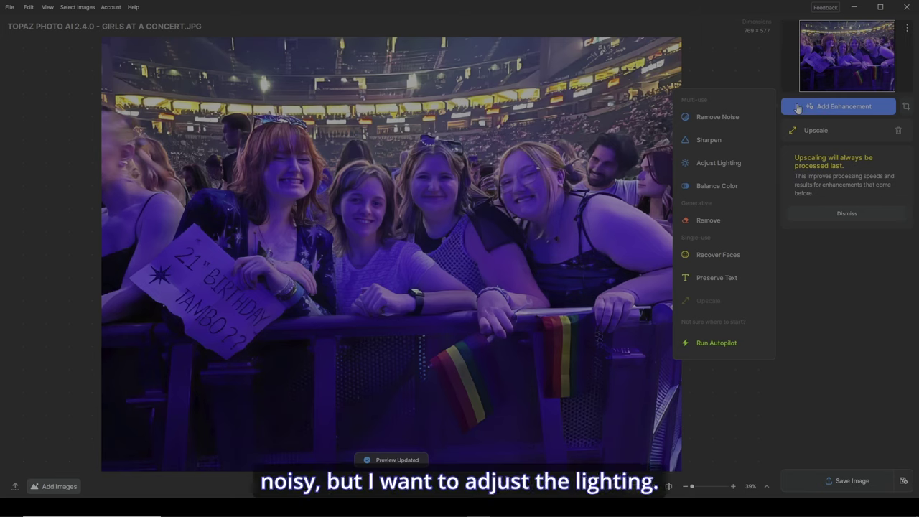
{"action": "left_click", "coordinate": [716, 163]}
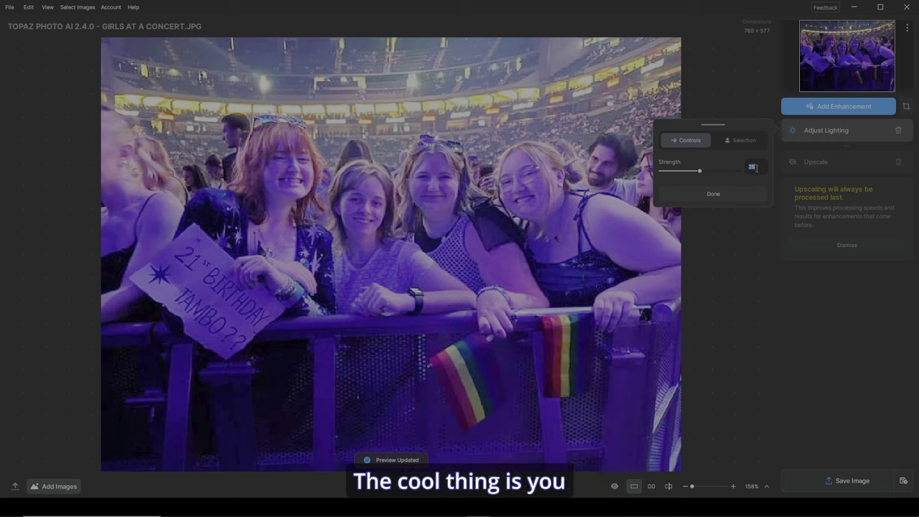
{"action": "type", "text": "10"}
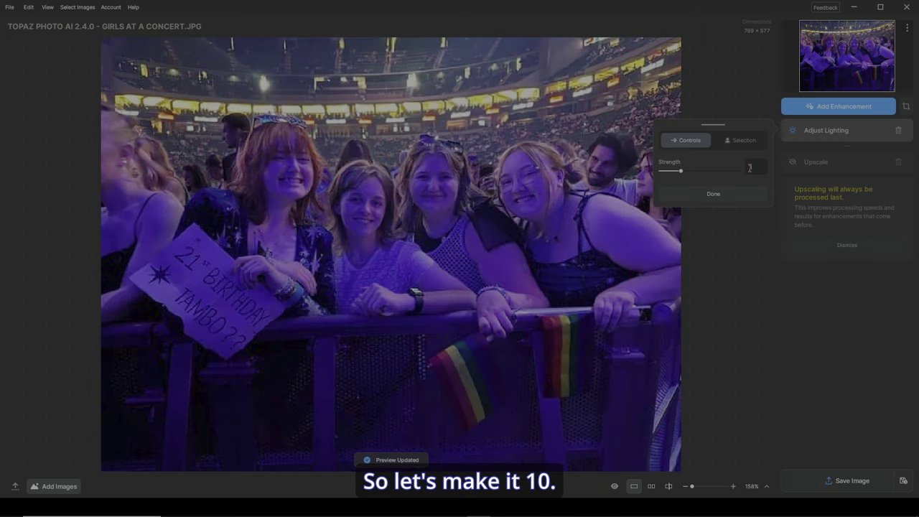
{"action": "left_click", "coordinate": [734, 194]}
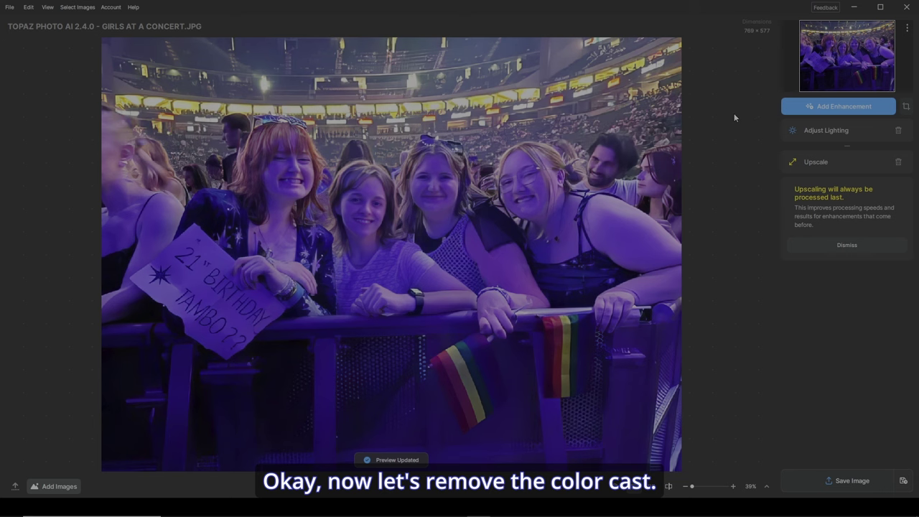
- Remove the concert photo's color cast by adding Balance Color with its opacity set to 75
{"action": "left_click", "coordinate": [818, 108]}
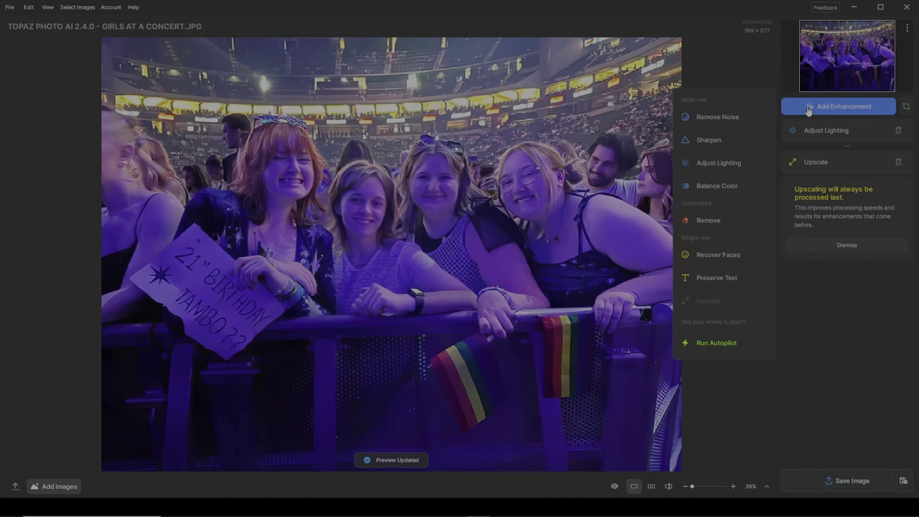
{"action": "left_click", "coordinate": [731, 189]}
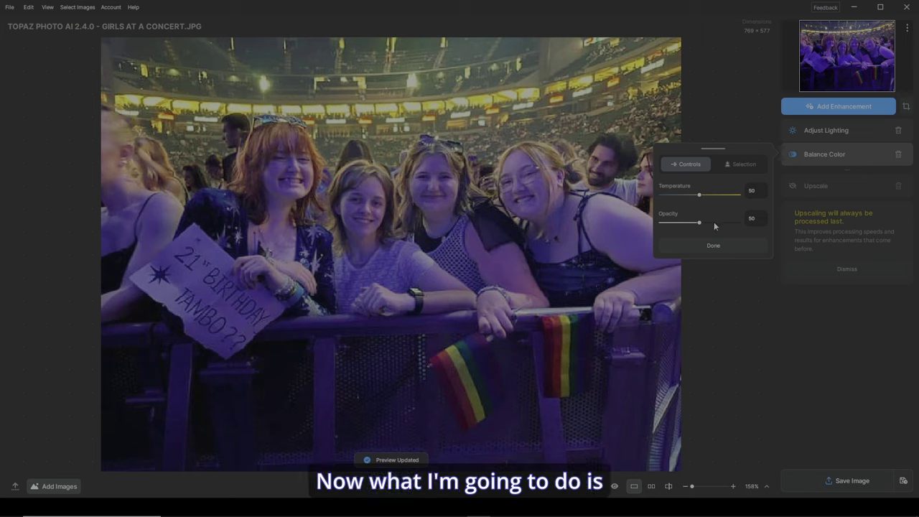
{"action": "left_click", "coordinate": [744, 222]}
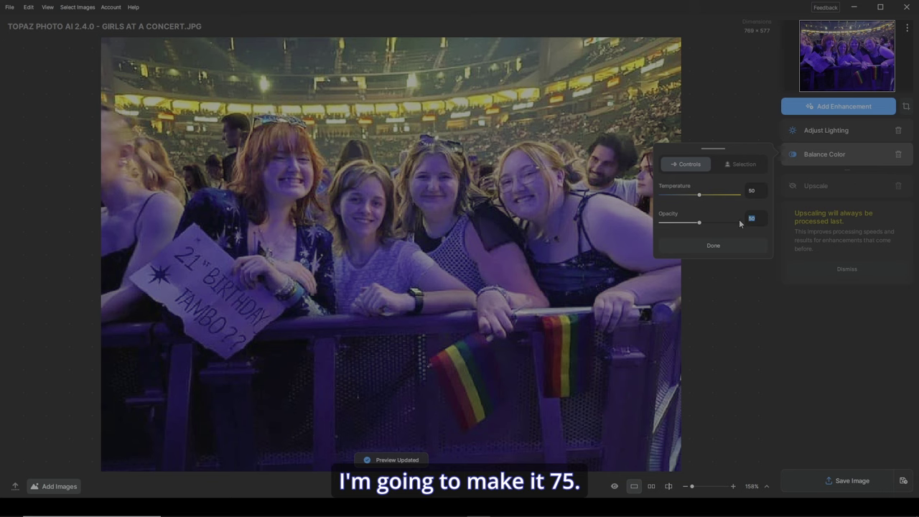
{"action": "type", "text": "75"}
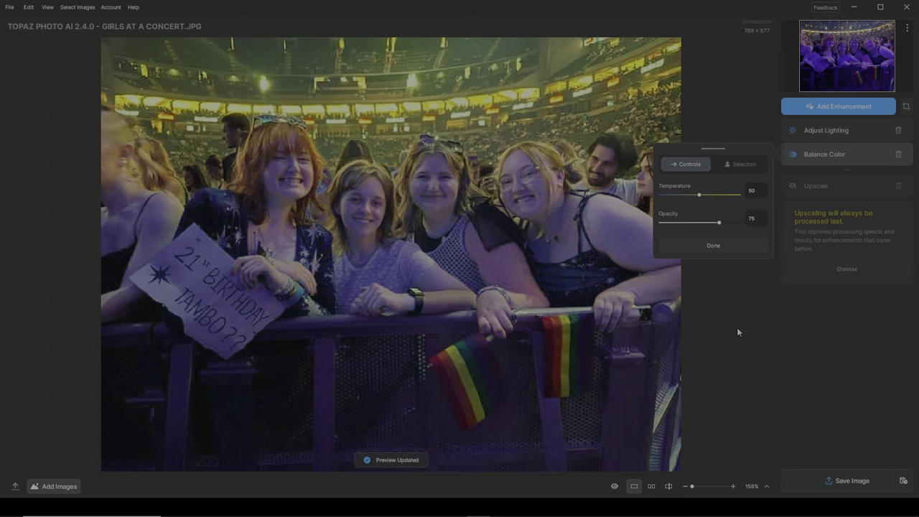
{"action": "left_click", "coordinate": [733, 248]}
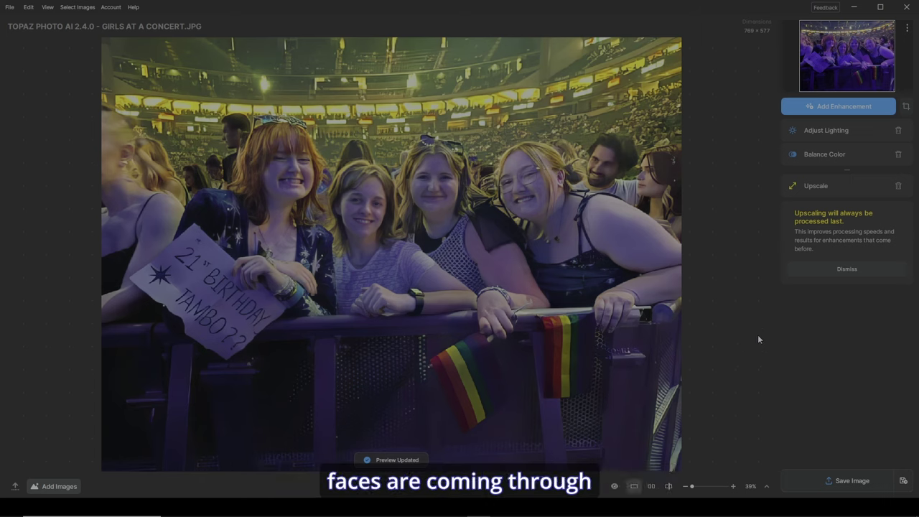
- Add Recover Faces for only the four foreground faces, excluding the three background ones, and compare the result with the original
{"action": "left_click", "coordinate": [800, 107]}
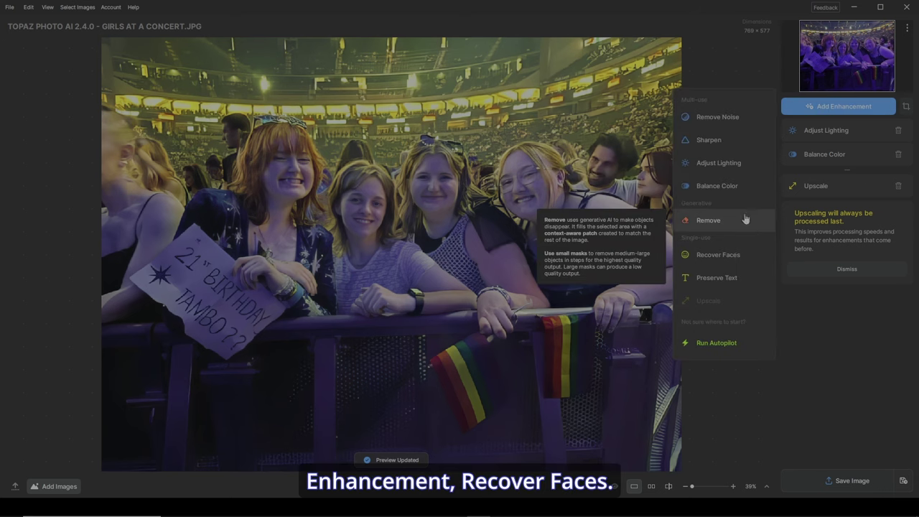
{"action": "left_click", "coordinate": [736, 257]}
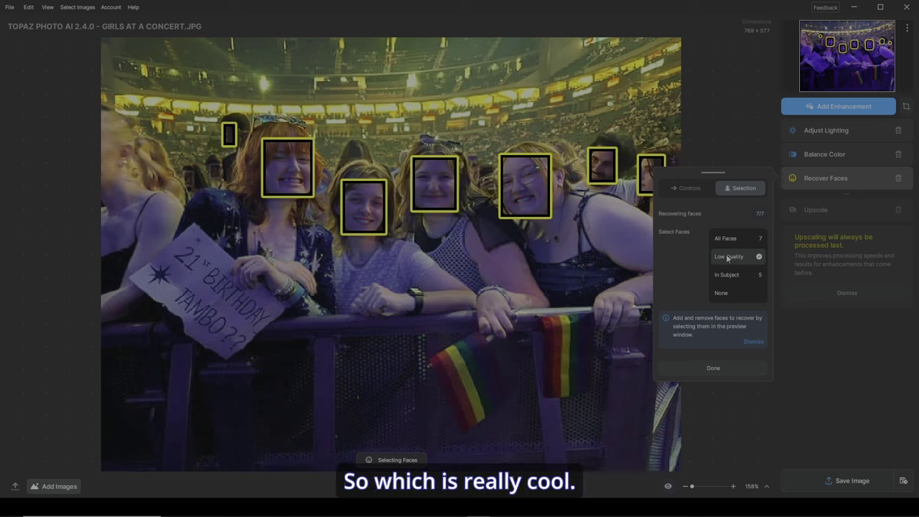
{"action": "left_click", "coordinate": [601, 171]}
{"action": "left_click", "coordinate": [643, 172]}
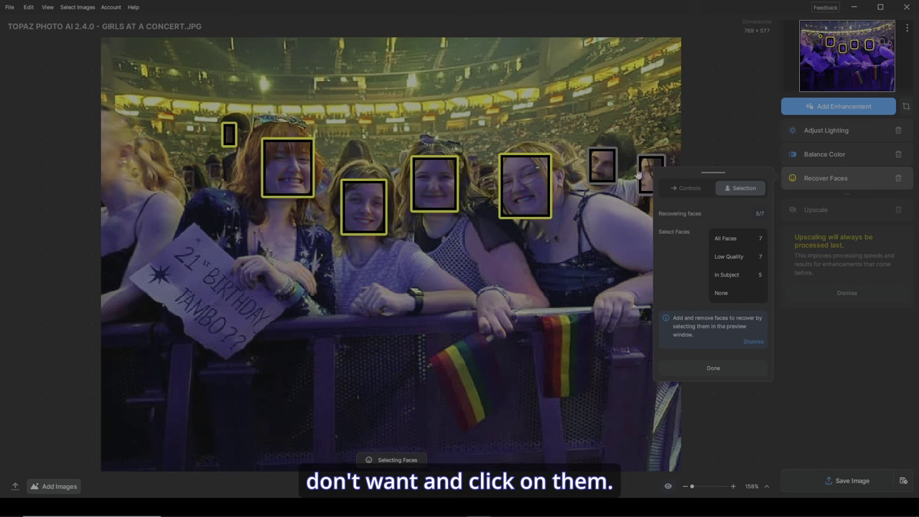
{"action": "left_click", "coordinate": [229, 135]}
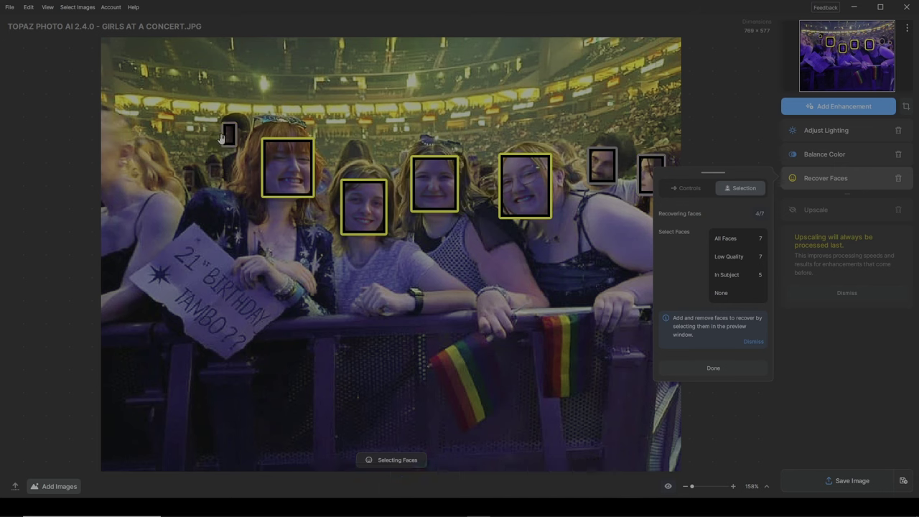
{"action": "left_click", "coordinate": [687, 188]}
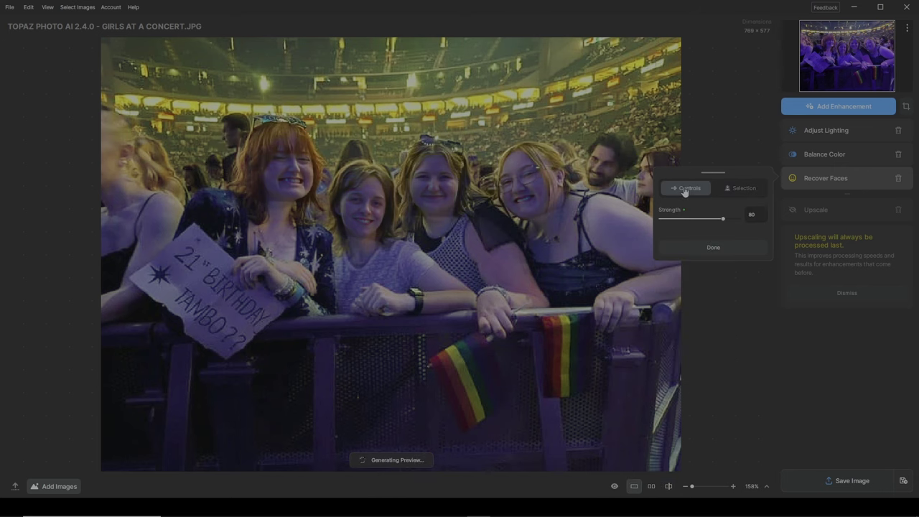
{"action": "left_click", "coordinate": [725, 247]}
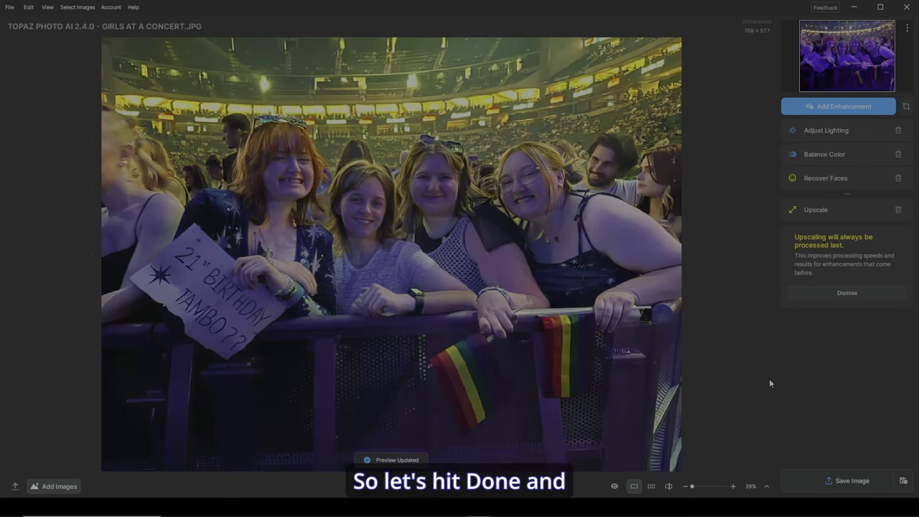
{"action": "key", "text": "o"}
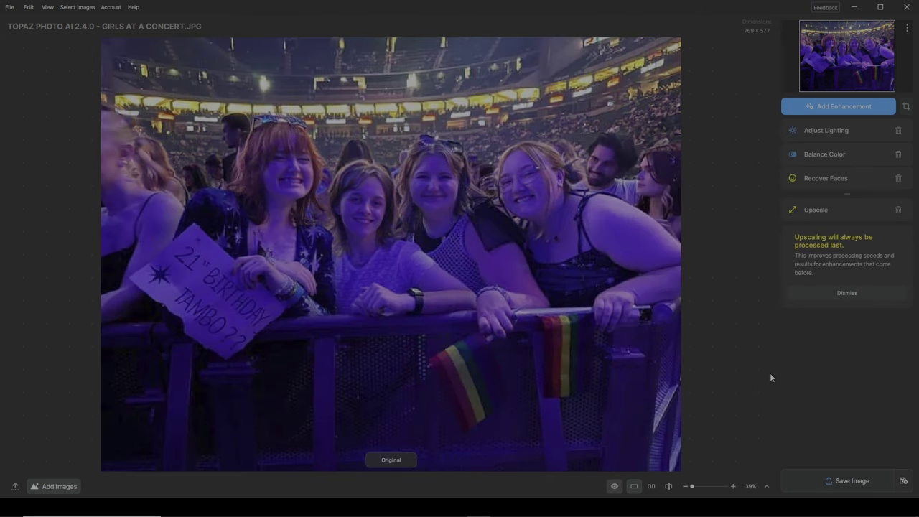
{"action": "key", "text": "o"}
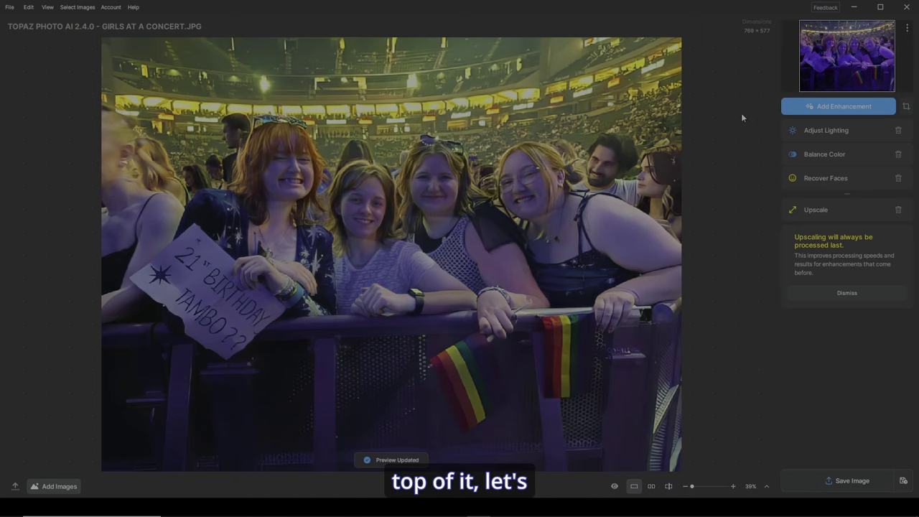
- Add a Sharpen enhancement to the concert photo and subtract the bearded man in the background from its Subject mask
{"action": "left_click", "coordinate": [832, 108]}
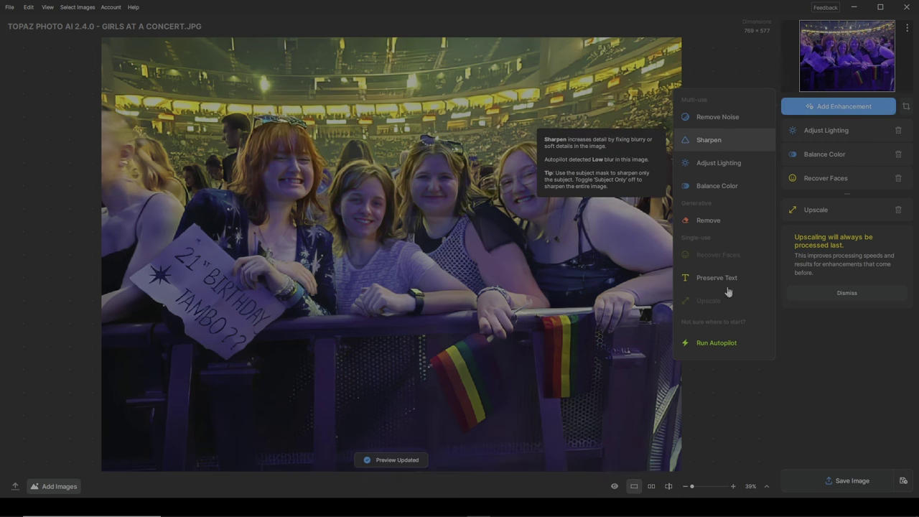
{"action": "left_click", "coordinate": [709, 139]}
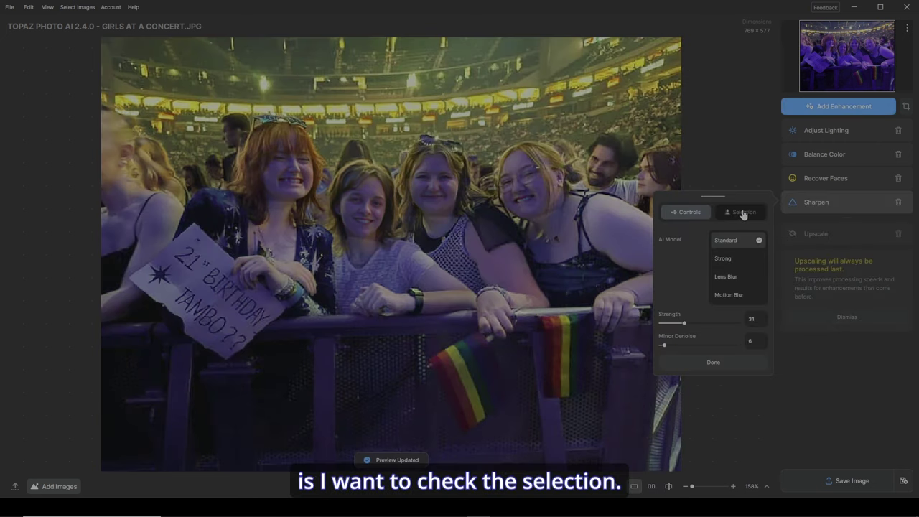
{"action": "left_click", "coordinate": [741, 214]}
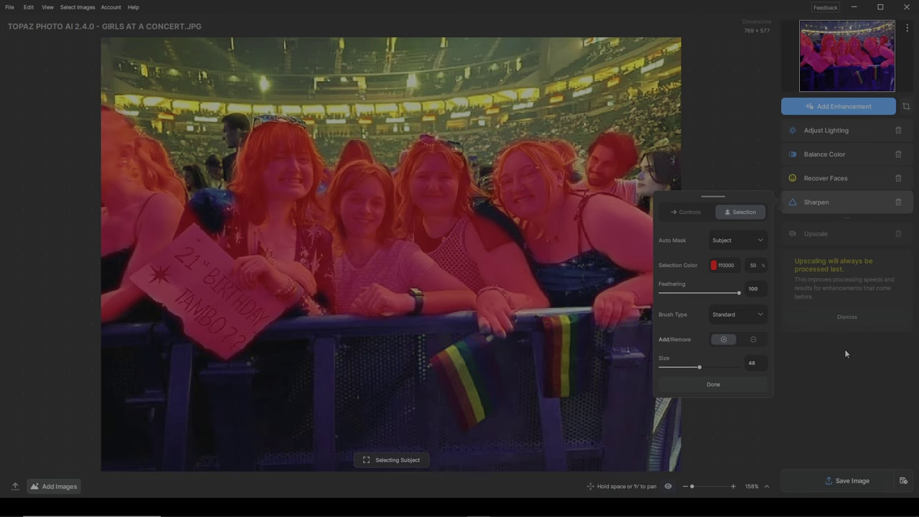
{"action": "left_click_drag", "start_coordinate": [715, 201], "coordinate": [749, 125]}
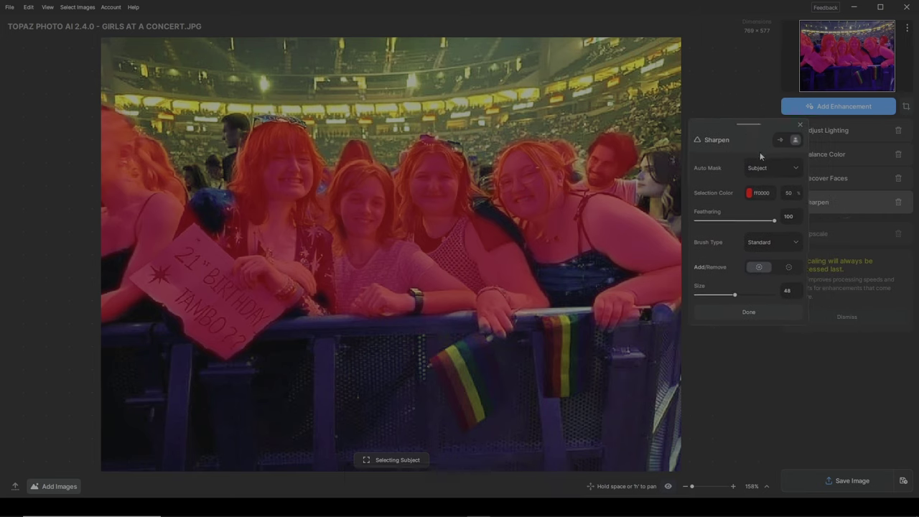
{"action": "left_click", "coordinate": [789, 270]}
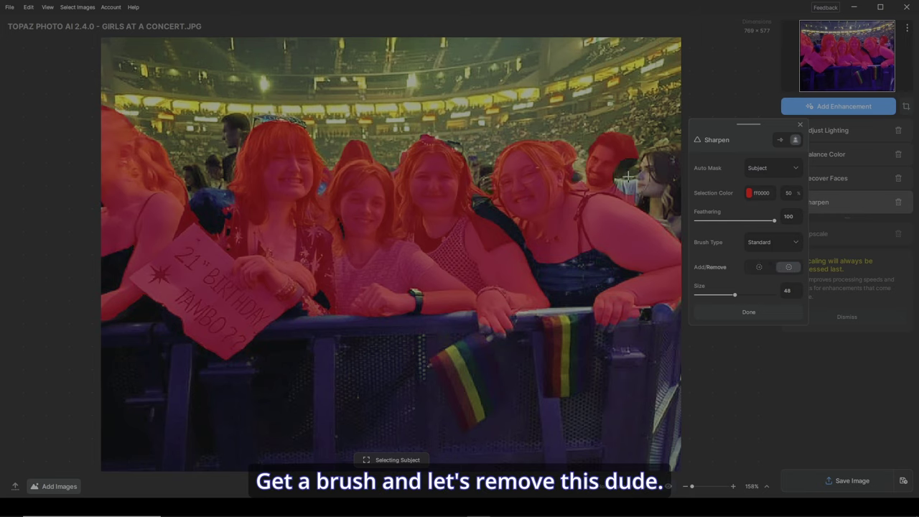
{"action": "left_click_drag", "start_coordinate": [611, 174], "coordinate": [619, 142]}
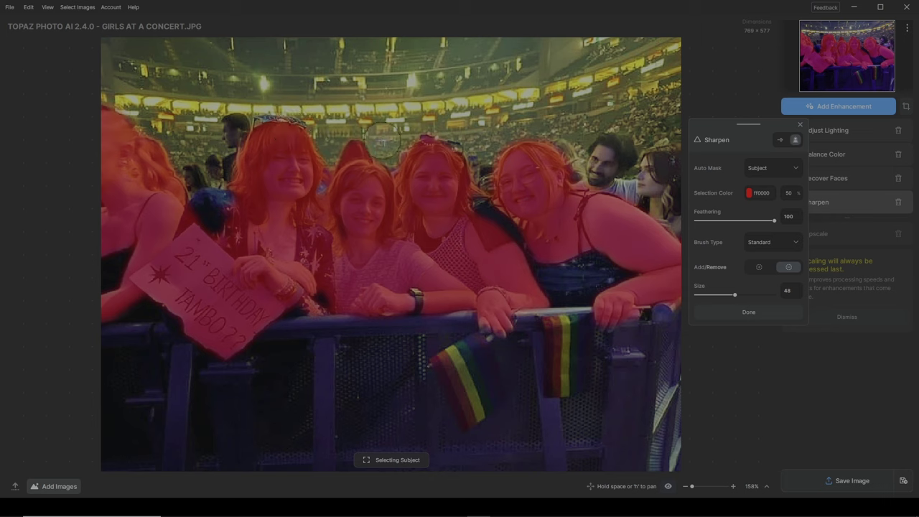
- With brush size 25, subtract the head behind the girl from the Sharpen mask and brush missed foreground areas back in
{"action": "key", "text": "bracketleft"}
{"action": "key", "text": "bracketleft"}
{"action": "key", "text": "bracketleft"}
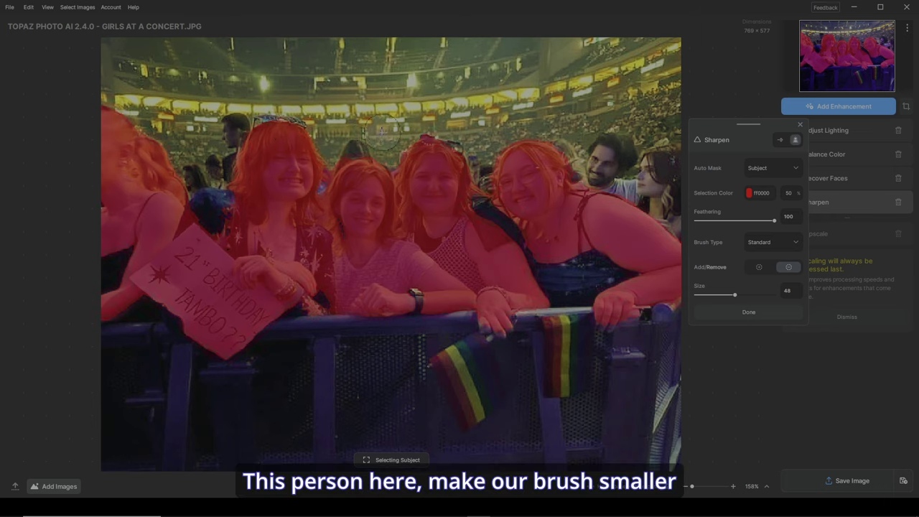
{"action": "key", "text": "bracketleft"}
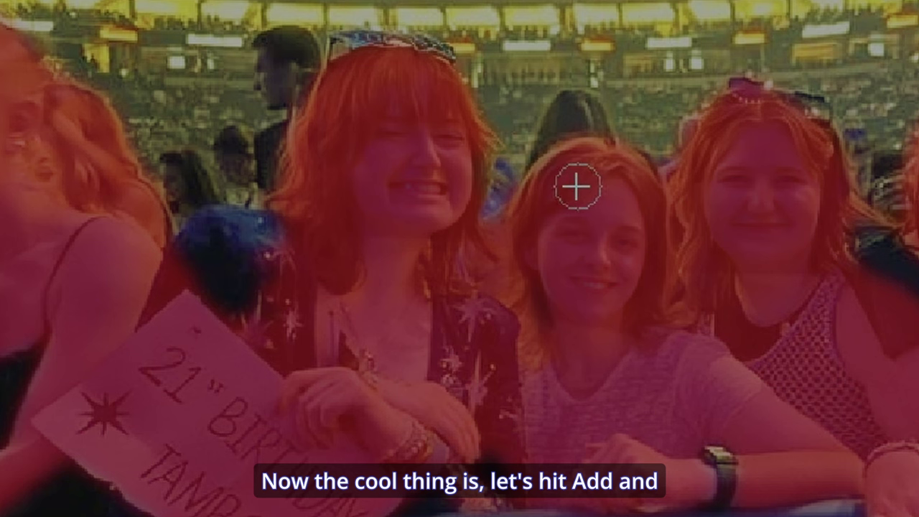
{"action": "mouse_move", "coordinate": [577, 186]}
{"action": "left_mouse_down"}
{"action": "mouse_move", "coordinate": [576, 179]}
{"action": "mouse_move", "coordinate": [552, 187]}
{"action": "mouse_move", "coordinate": [568, 174]}
{"action": "mouse_move", "coordinate": [551, 183]}
{"action": "mouse_move", "coordinate": [572, 236]}
{"action": "mouse_move", "coordinate": [437, 252]}
{"action": "left_mouse_up"}
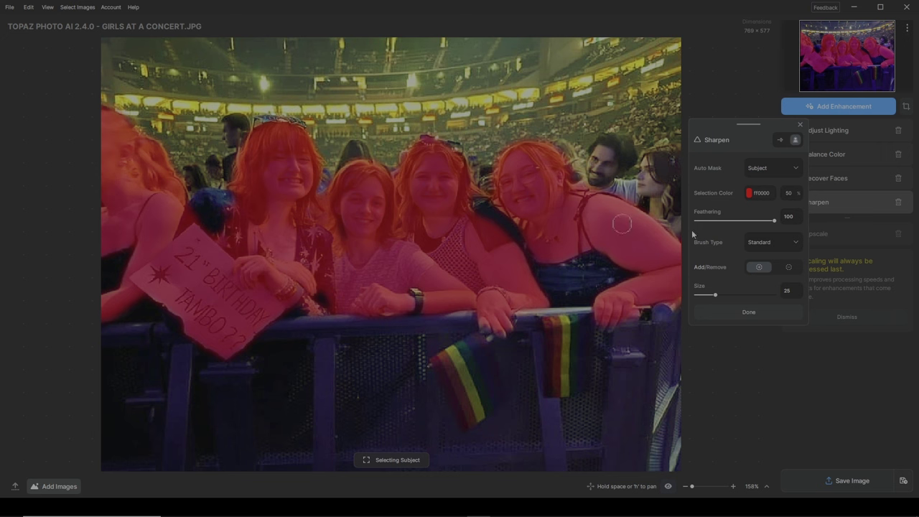
- Subtract the blurred woman beside the birthday sign and the hair behind her from the Sharpen mask with brush size 25
{"action": "left_click", "coordinate": [788, 267]}
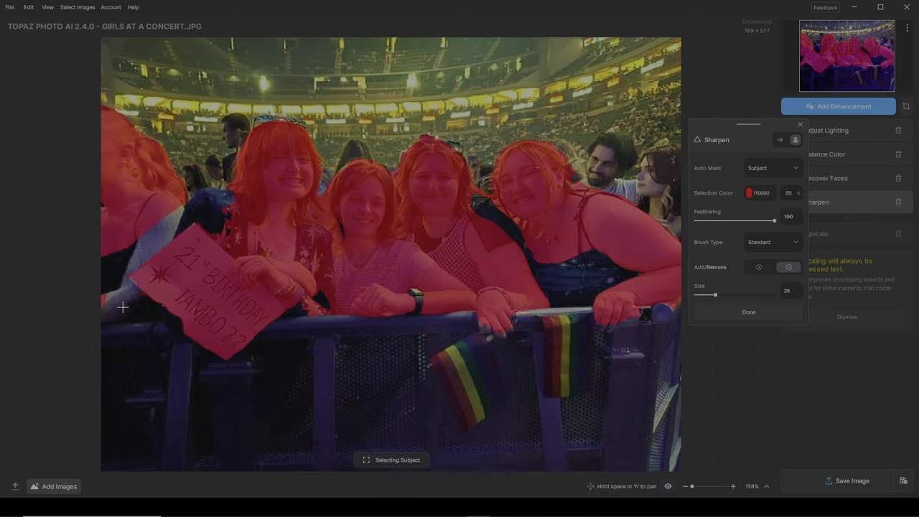
{"action": "mouse_move", "coordinate": [123, 308]}
{"action": "left_mouse_down"}
{"action": "mouse_move", "coordinate": [163, 207]}
{"action": "mouse_move", "coordinate": [91, 193]}
{"action": "mouse_move", "coordinate": [119, 195]}
{"action": "mouse_move", "coordinate": [96, 184]}
{"action": "mouse_move", "coordinate": [117, 152]}
{"action": "left_mouse_up"}
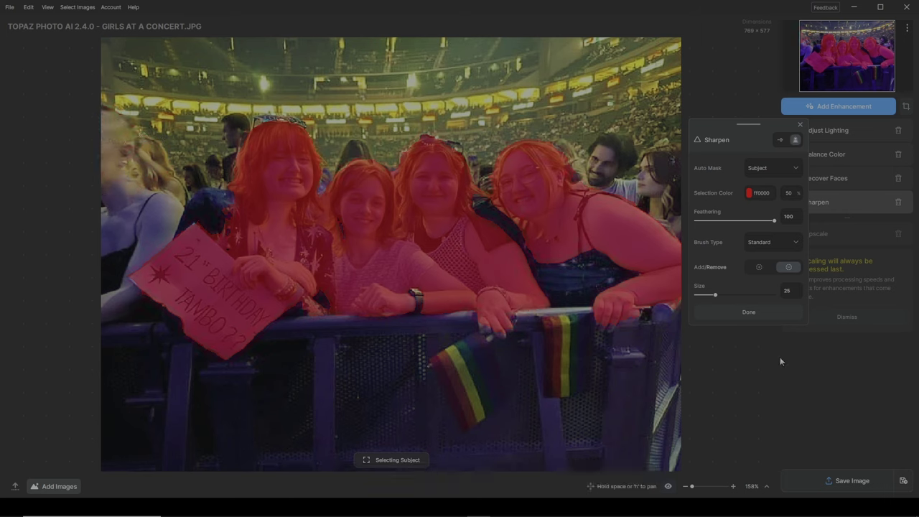
- With brush size 40, add the rightmost foreground girl's dark dress and the dark clothing beside her to the Sharpen mask
{"action": "left_click", "coordinate": [758, 270]}
{"action": "key", "text": "bracketright"}
{"action": "key", "text": "bracketright"}
{"action": "key", "text": "bracketright"}
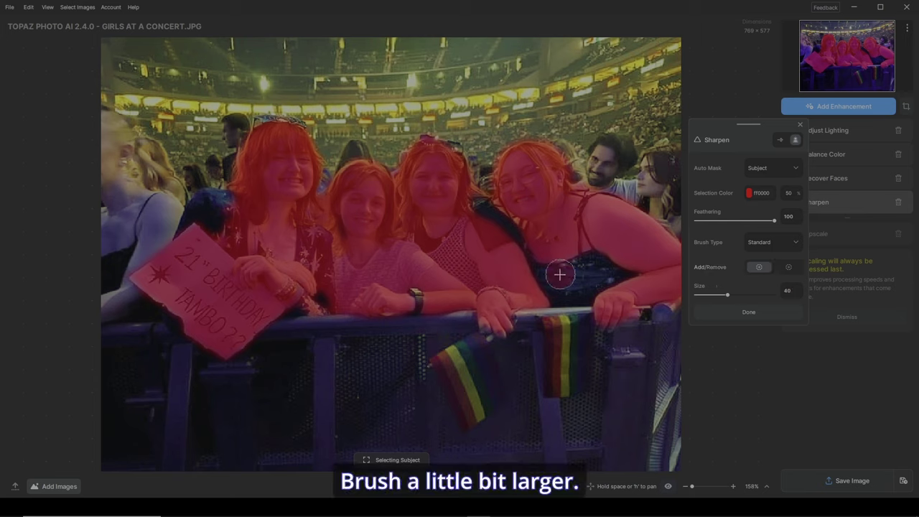
{"action": "left_click", "coordinate": [551, 275]}
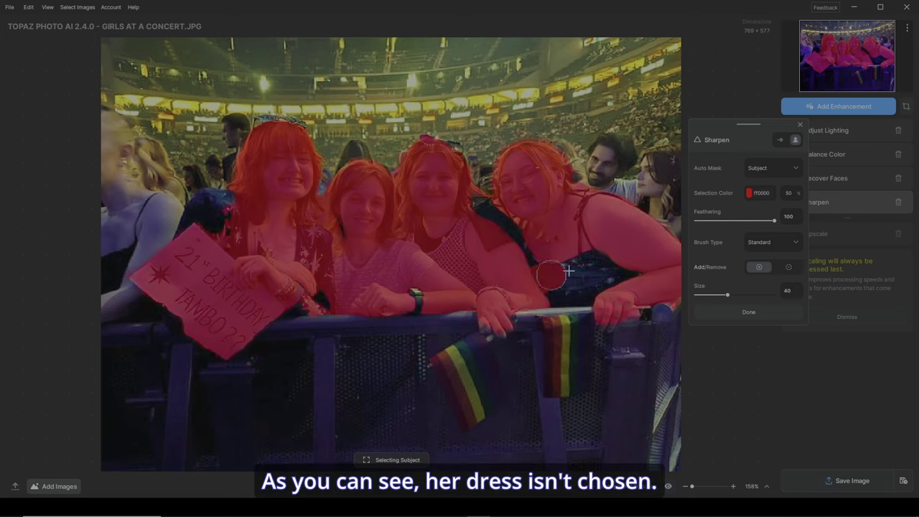
{"action": "mouse_move", "coordinate": [568, 270]}
{"action": "left_mouse_down"}
{"action": "mouse_move", "coordinate": [532, 280]}
{"action": "mouse_move", "coordinate": [580, 290]}
{"action": "mouse_move", "coordinate": [628, 278]}
{"action": "mouse_move", "coordinate": [573, 261]}
{"action": "mouse_move", "coordinate": [512, 260]}
{"action": "mouse_move", "coordinate": [462, 238]}
{"action": "mouse_move", "coordinate": [492, 223]}
{"action": "left_mouse_up"}
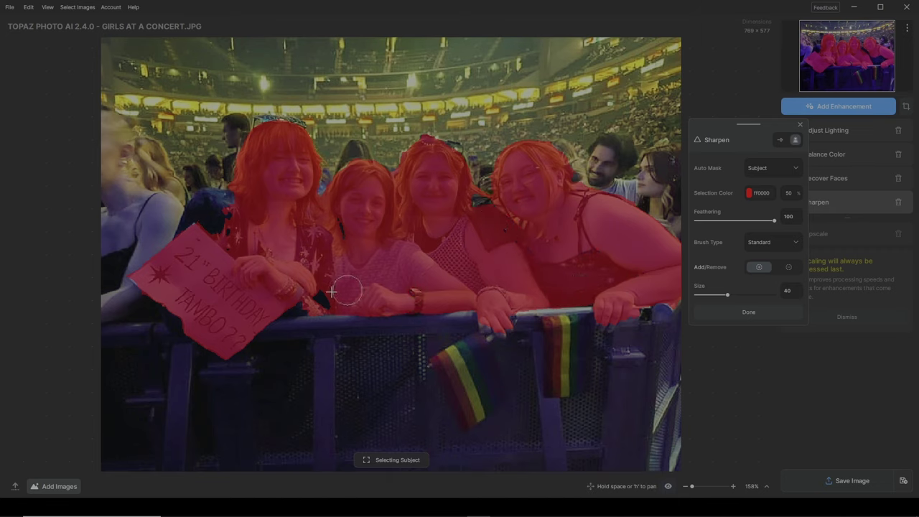
- Brush the missed parts of the sign-holding girl's star-patterned jacket and the sunglasses on her head into the Sharpen mask
{"action": "left_click_drag", "start_coordinate": [332, 292], "coordinate": [285, 299]}
{"action": "left_click_drag", "start_coordinate": [301, 268], "coordinate": [318, 256]}
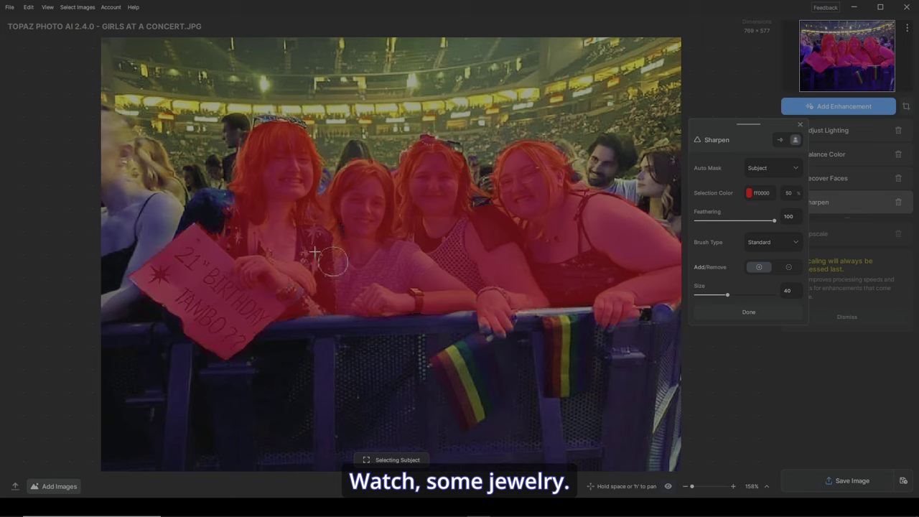
{"action": "mouse_move", "coordinate": [220, 208]}
{"action": "left_mouse_down"}
{"action": "mouse_move", "coordinate": [214, 203]}
{"action": "mouse_move", "coordinate": [230, 203]}
{"action": "mouse_move", "coordinate": [201, 203]}
{"action": "mouse_move", "coordinate": [199, 223]}
{"action": "left_mouse_up"}
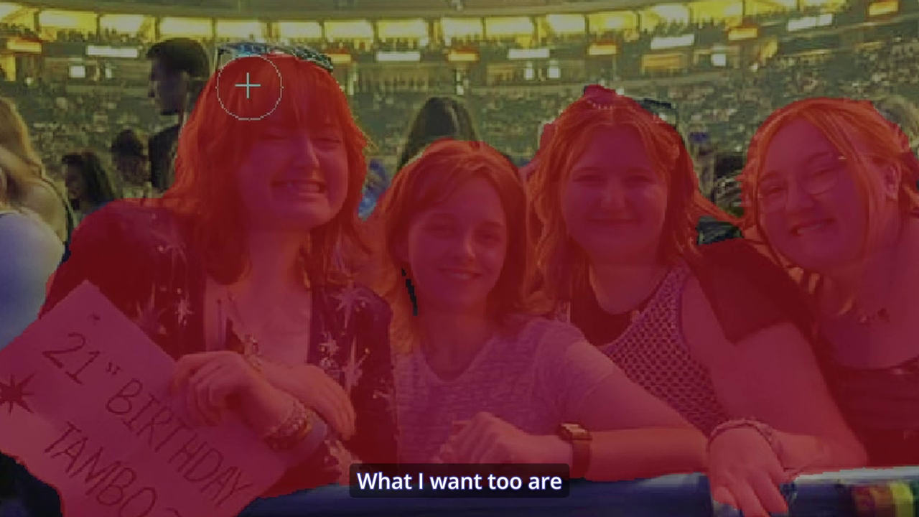
{"action": "mouse_move", "coordinate": [248, 87]}
{"action": "left_mouse_down"}
{"action": "mouse_move", "coordinate": [236, 76]}
{"action": "mouse_move", "coordinate": [301, 82]}
{"action": "mouse_move", "coordinate": [281, 88]}
{"action": "left_mouse_up"}
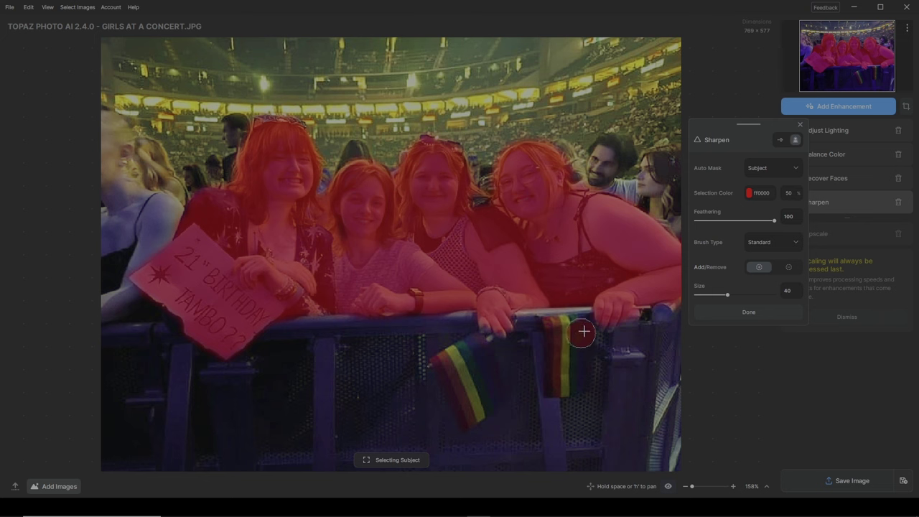
- Add both rainbow flags and the hands holding them to the Sharpen mask and apply the mask
{"action": "mouse_move", "coordinate": [583, 331]}
{"action": "left_mouse_down"}
{"action": "mouse_move", "coordinate": [624, 312]}
{"action": "mouse_move", "coordinate": [549, 319]}
{"action": "mouse_move", "coordinate": [551, 386]}
{"action": "mouse_move", "coordinate": [580, 381]}
{"action": "mouse_move", "coordinate": [589, 363]}
{"action": "mouse_move", "coordinate": [582, 330]}
{"action": "mouse_move", "coordinate": [576, 360]}
{"action": "mouse_move", "coordinate": [572, 353]}
{"action": "mouse_move", "coordinate": [605, 314]}
{"action": "left_mouse_up"}
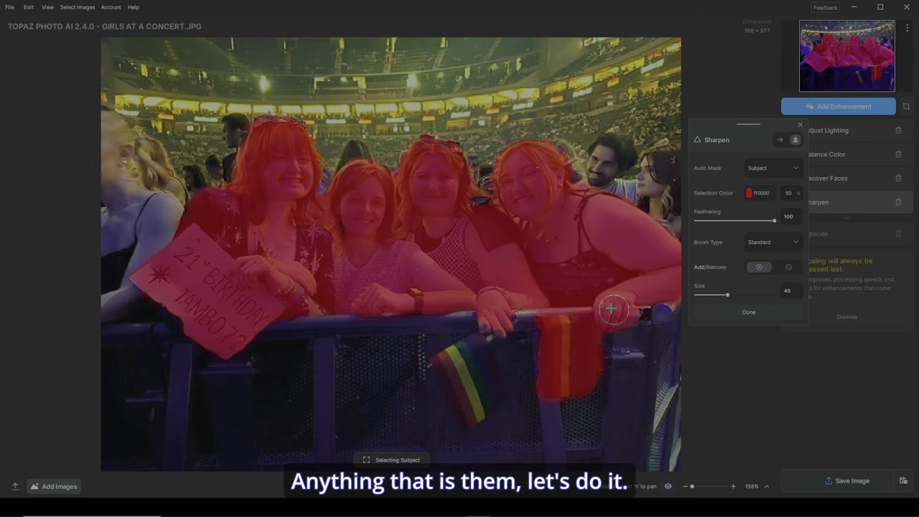
{"action": "mouse_move", "coordinate": [487, 340]}
{"action": "left_mouse_down"}
{"action": "mouse_move", "coordinate": [446, 375]}
{"action": "mouse_move", "coordinate": [466, 420]}
{"action": "mouse_move", "coordinate": [489, 371]}
{"action": "mouse_move", "coordinate": [475, 374]}
{"action": "mouse_move", "coordinate": [508, 314]}
{"action": "left_mouse_up"}
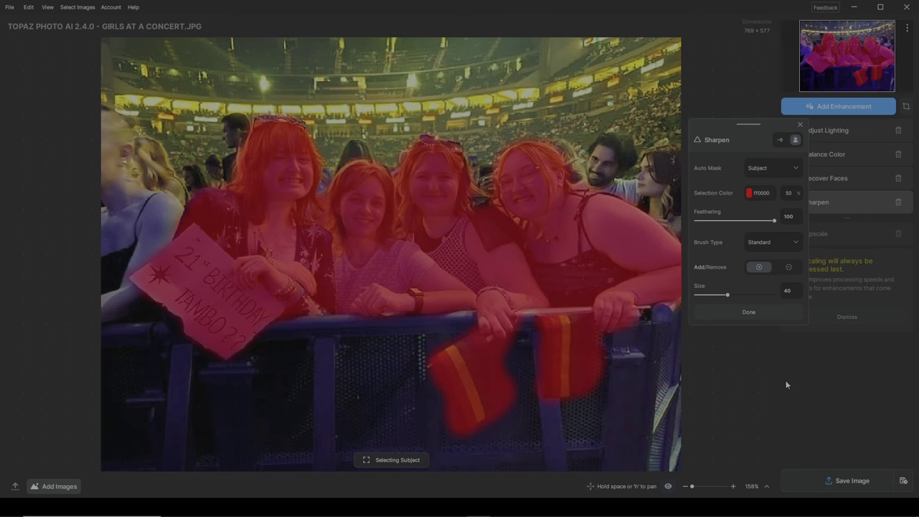
{"action": "left_click", "coordinate": [748, 313]}
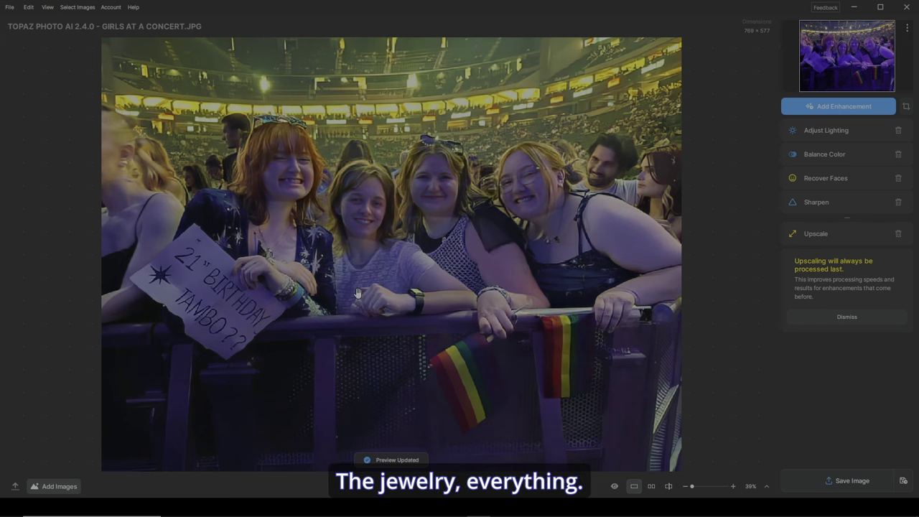
- Reopen the Sharpen mask, review its Auto Mask and Brush Type options, and close it with the current settings
{"action": "left_click", "coordinate": [842, 204]}
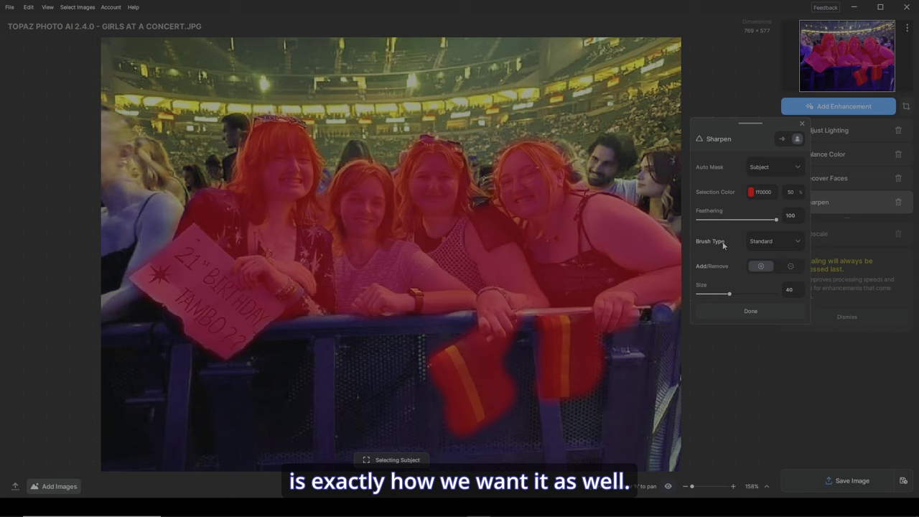
{"action": "left_click", "coordinate": [789, 168]}
{"action": "left_click", "coordinate": [789, 171]}
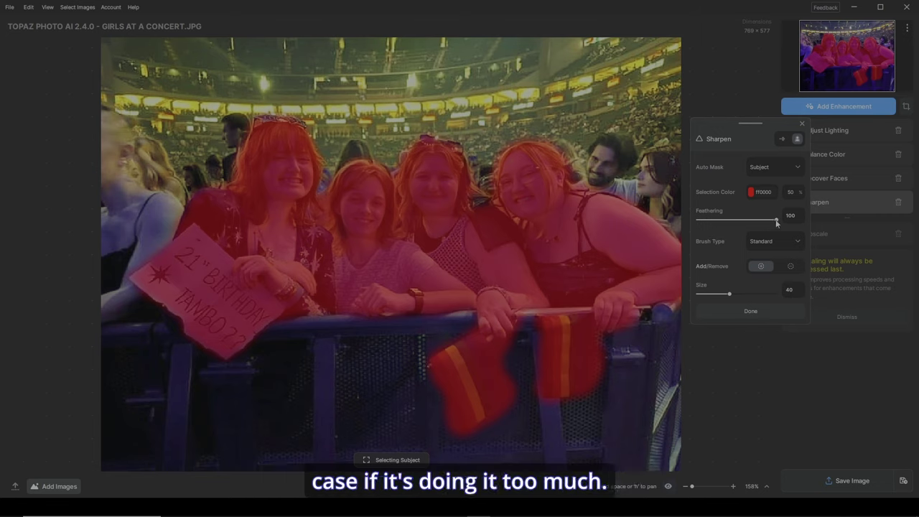
{"action": "left_click", "coordinate": [800, 241]}
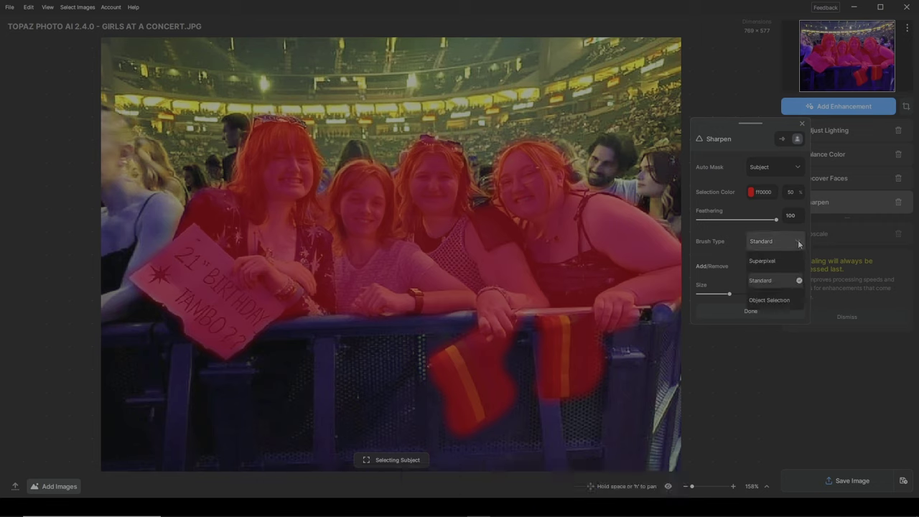
{"action": "left_click", "coordinate": [798, 244]}
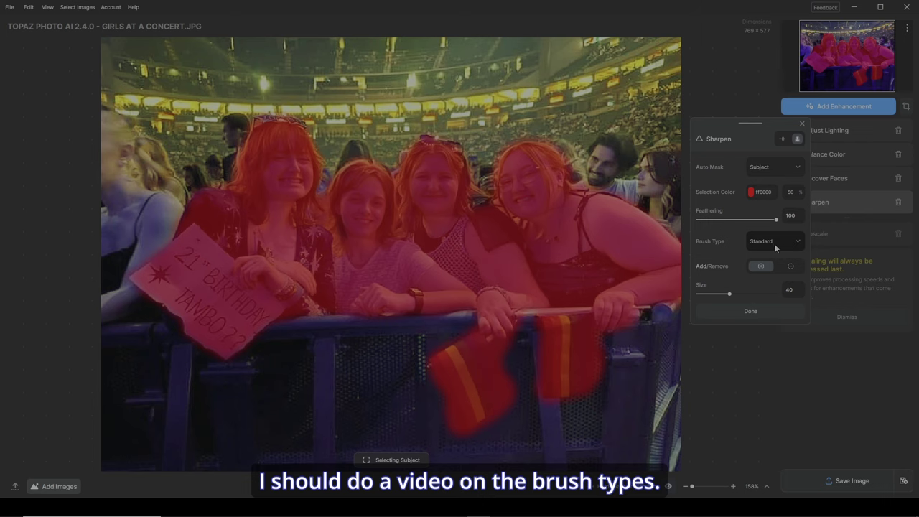
{"action": "left_click", "coordinate": [740, 316]}
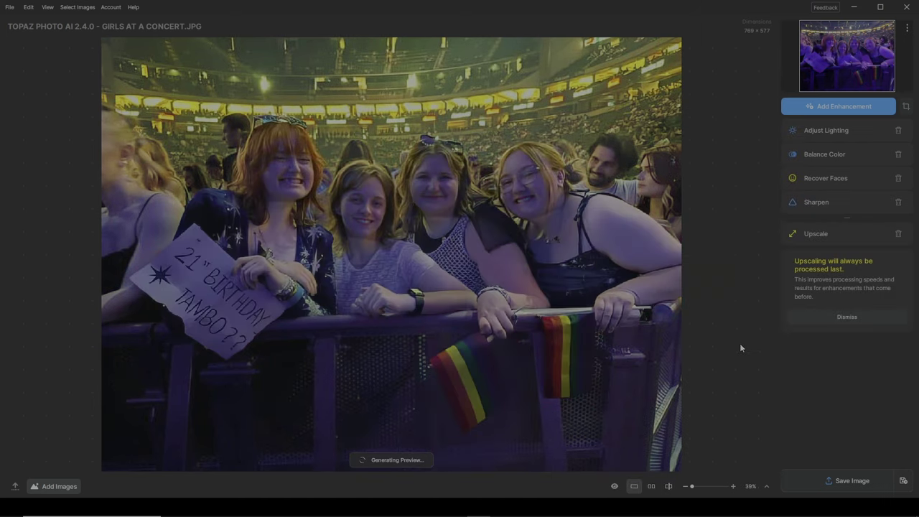